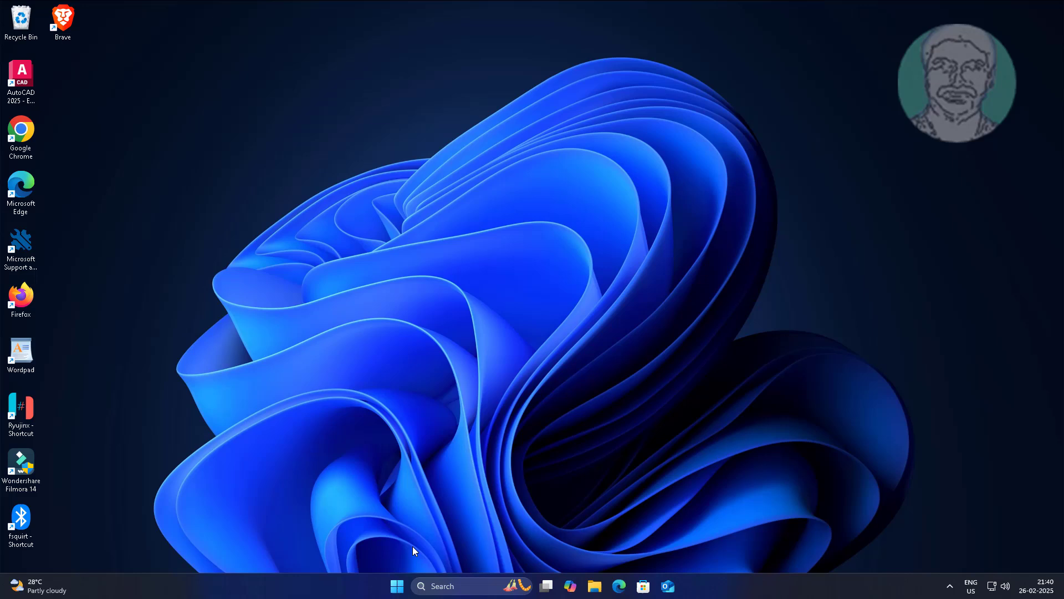
- Open Device Manager and expand the Bluetooth category
right_click(399, 592)
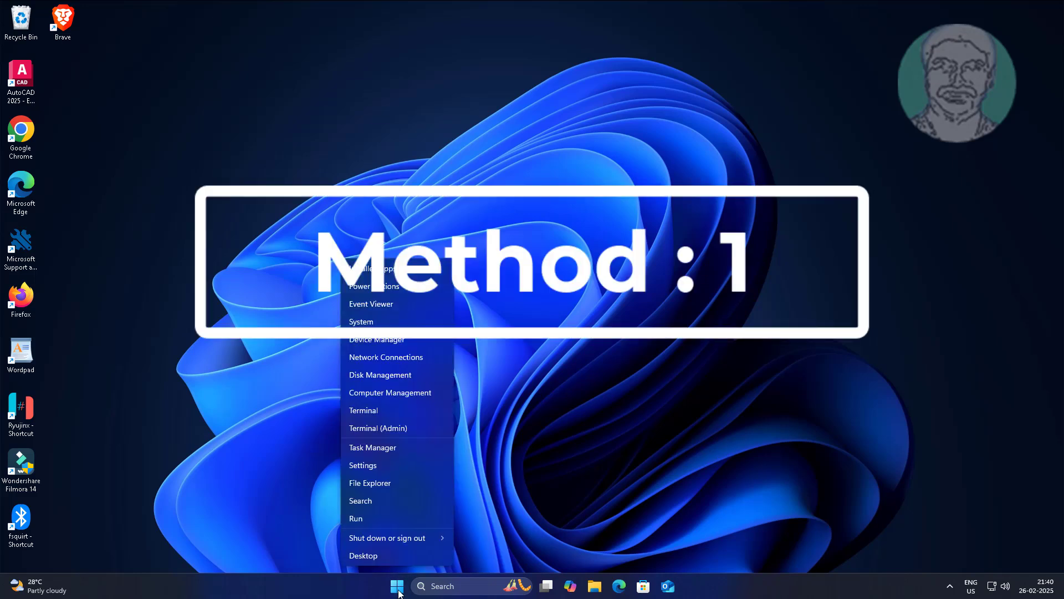
left_click(391, 341)
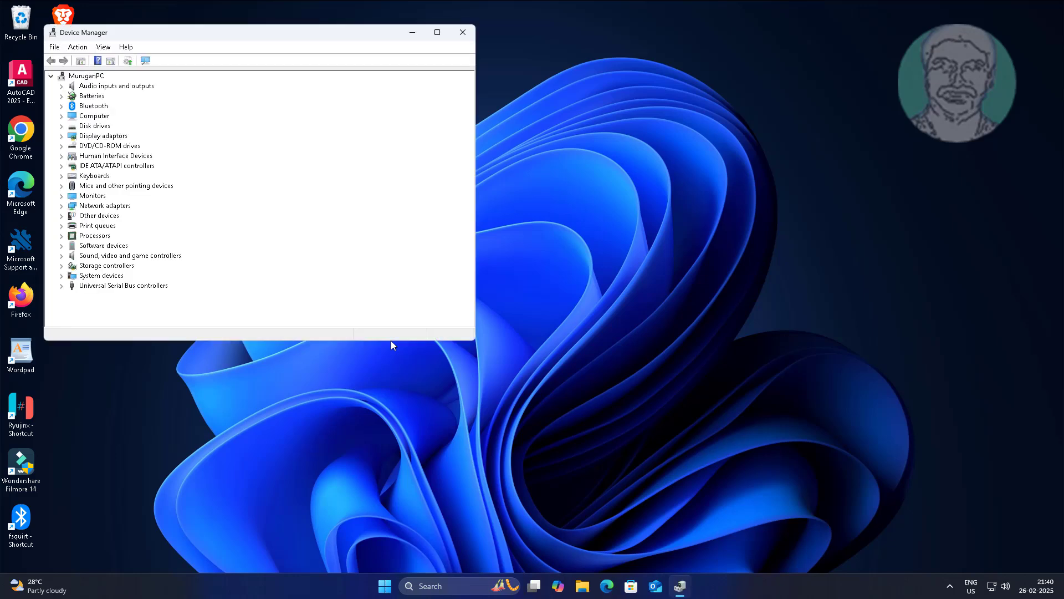
left_click_drag(238, 35, 481, 92)
left_click(309, 162)
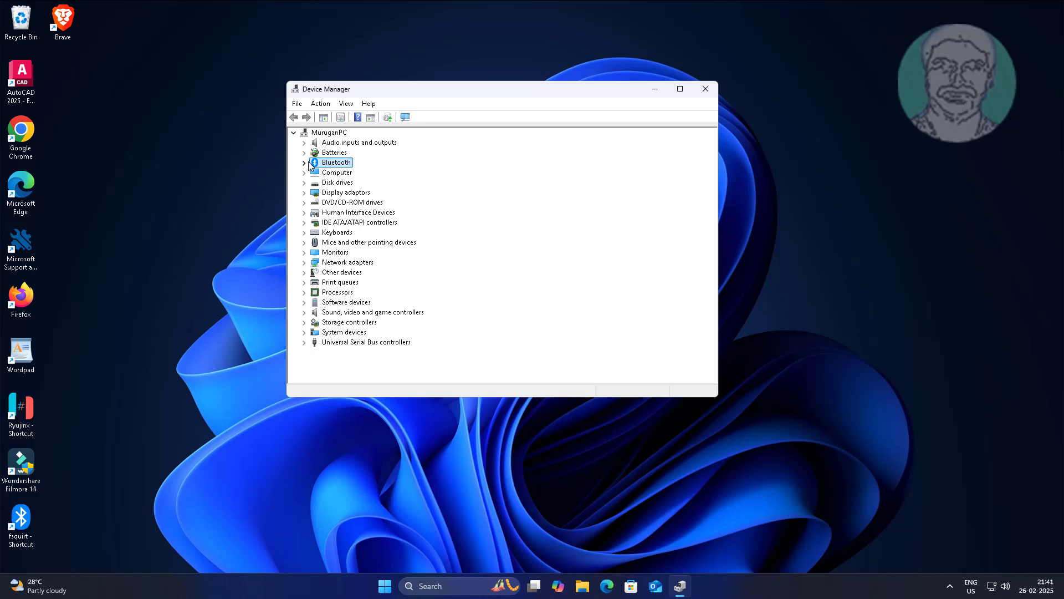
left_click(304, 163)
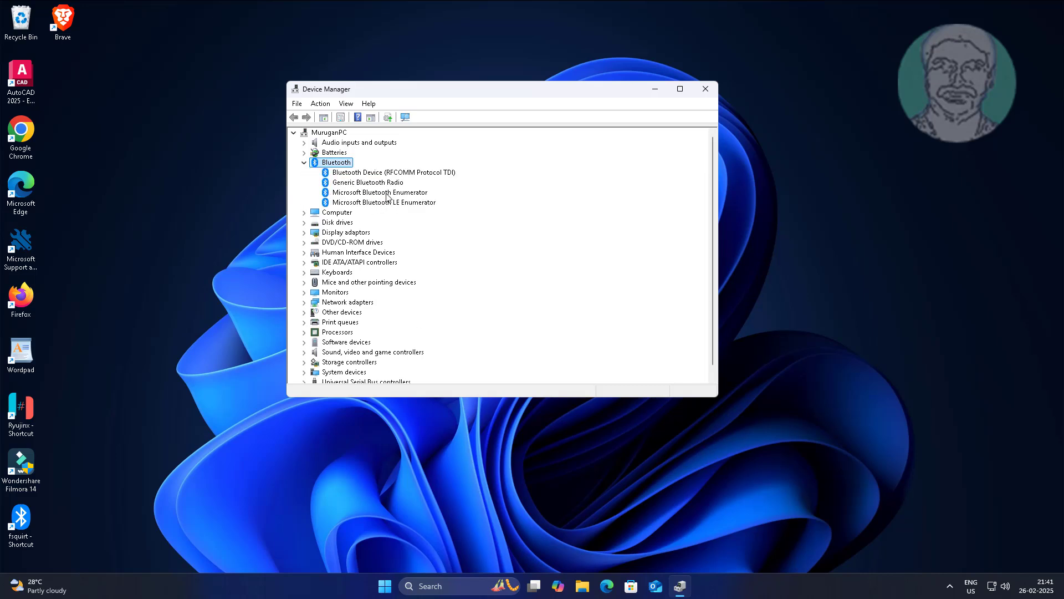
- Search automatically for driver updates for the RFCOMM Protocol TDI device and Generic Bluetooth Radio
left_click(382, 174)
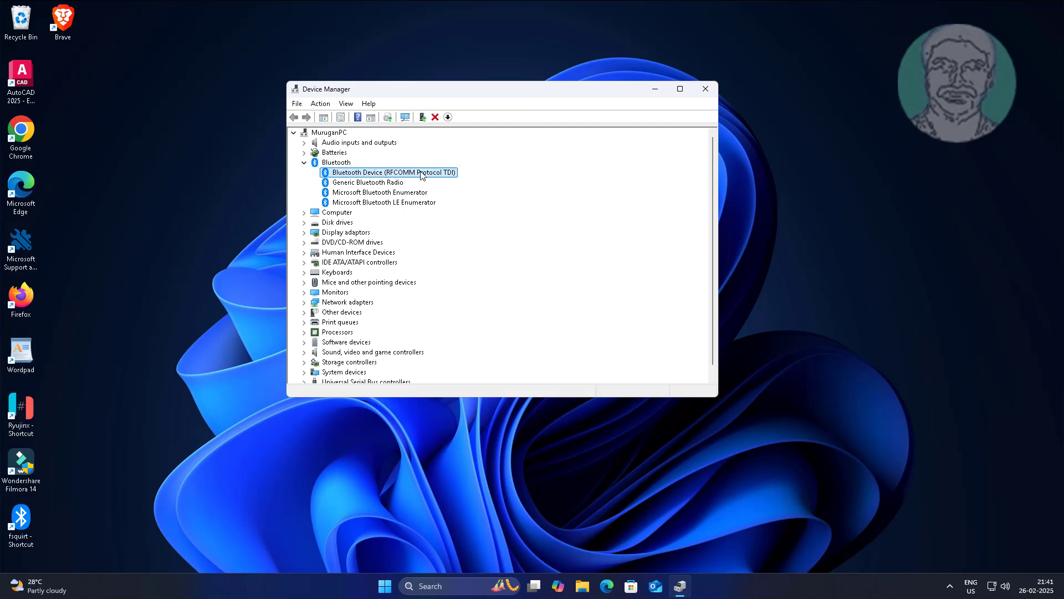
right_click(421, 175)
left_click(467, 179)
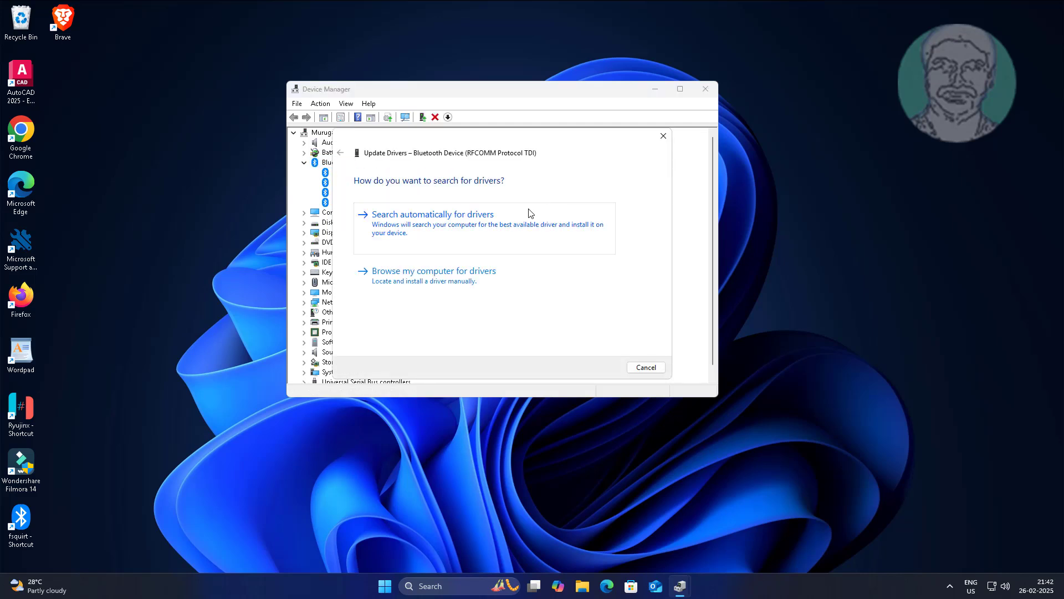
left_click(485, 219)
left_click(647, 367)
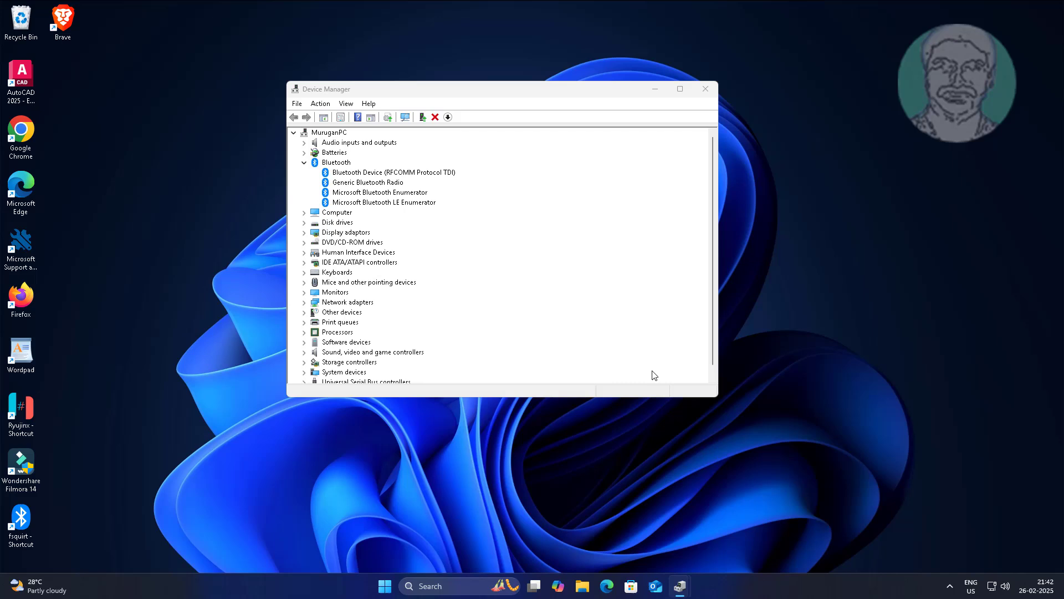
left_click(402, 183)
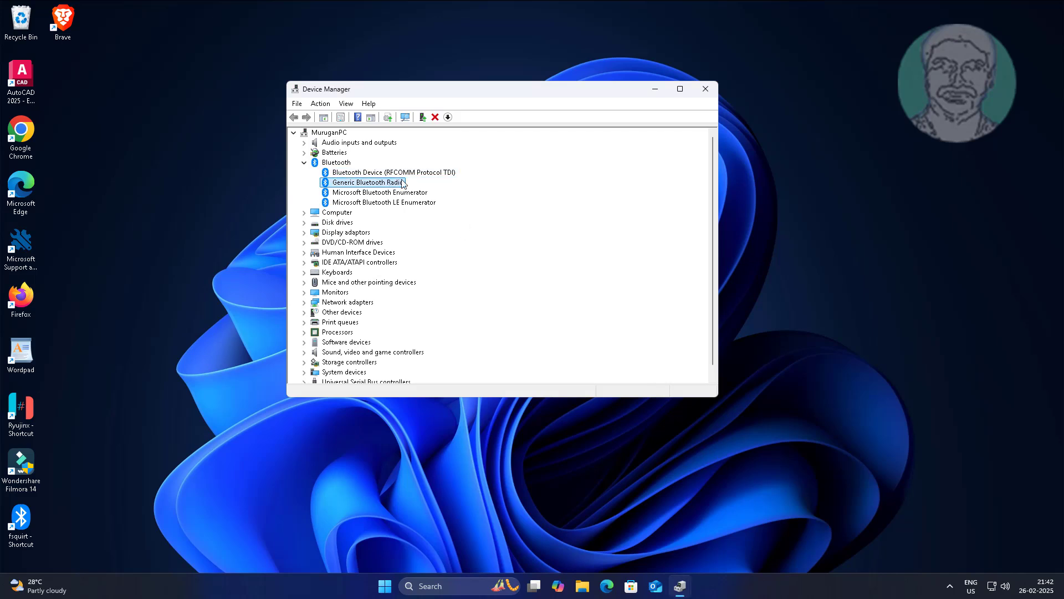
right_click(402, 183)
left_click(452, 190)
left_click(471, 238)
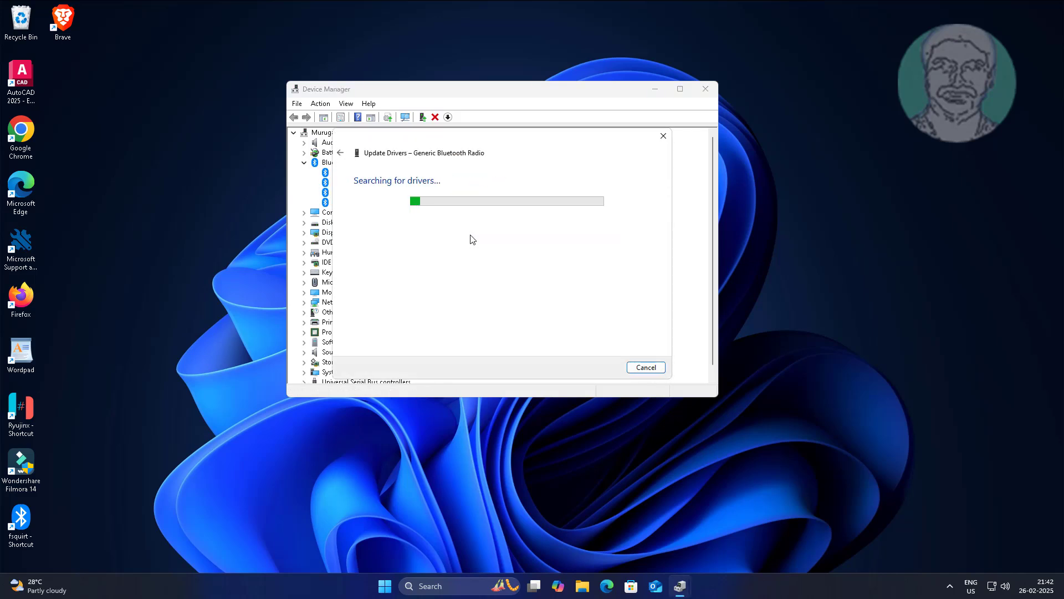
left_click(647, 367)
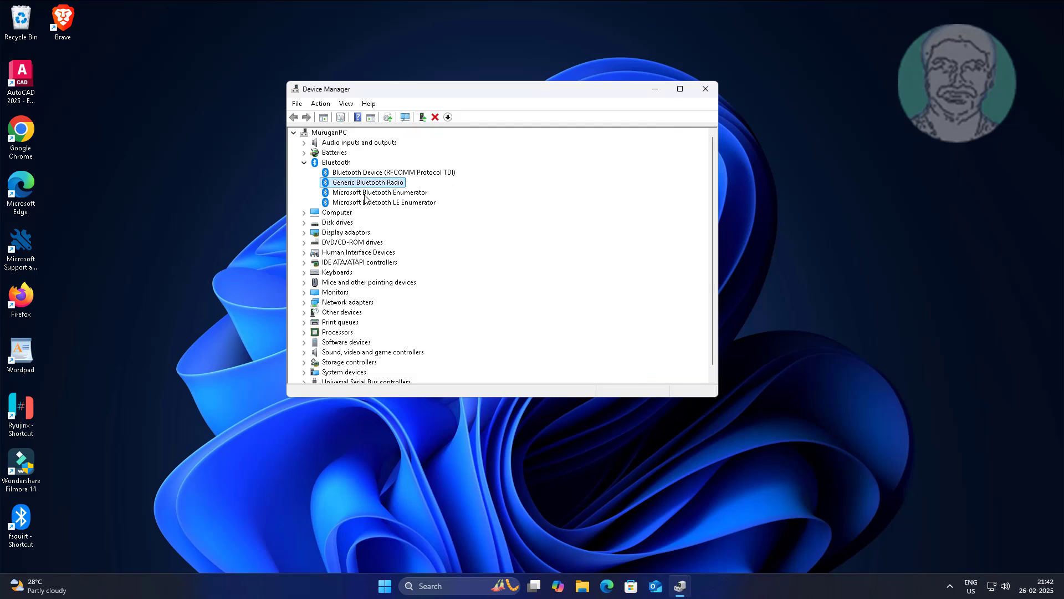
- Search automatically for driver updates for the Microsoft Bluetooth Enumerator and LE Enumerator
left_click(399, 193)
right_click(409, 196)
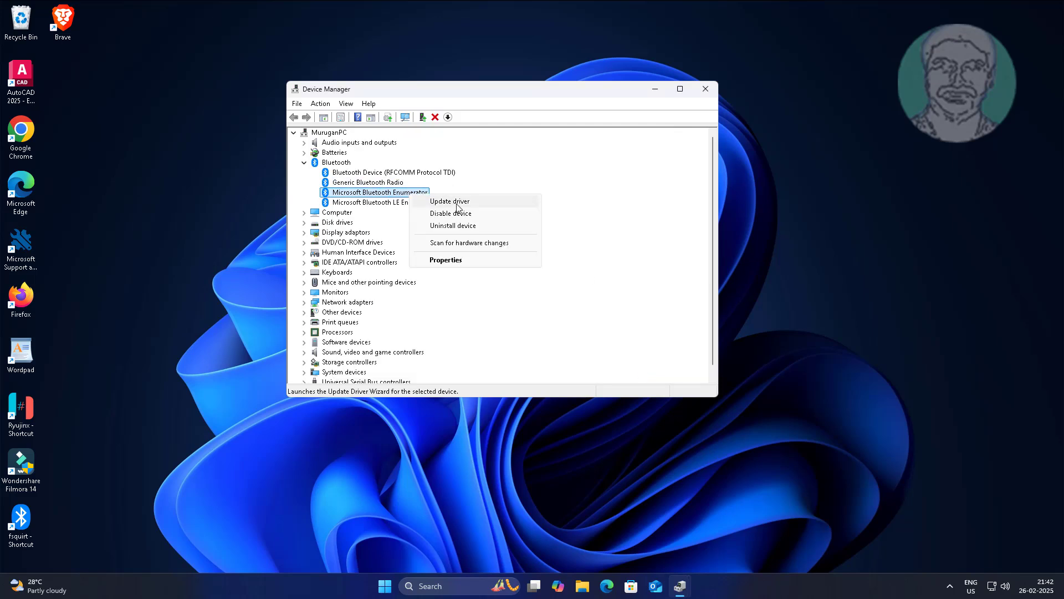
left_click(450, 202)
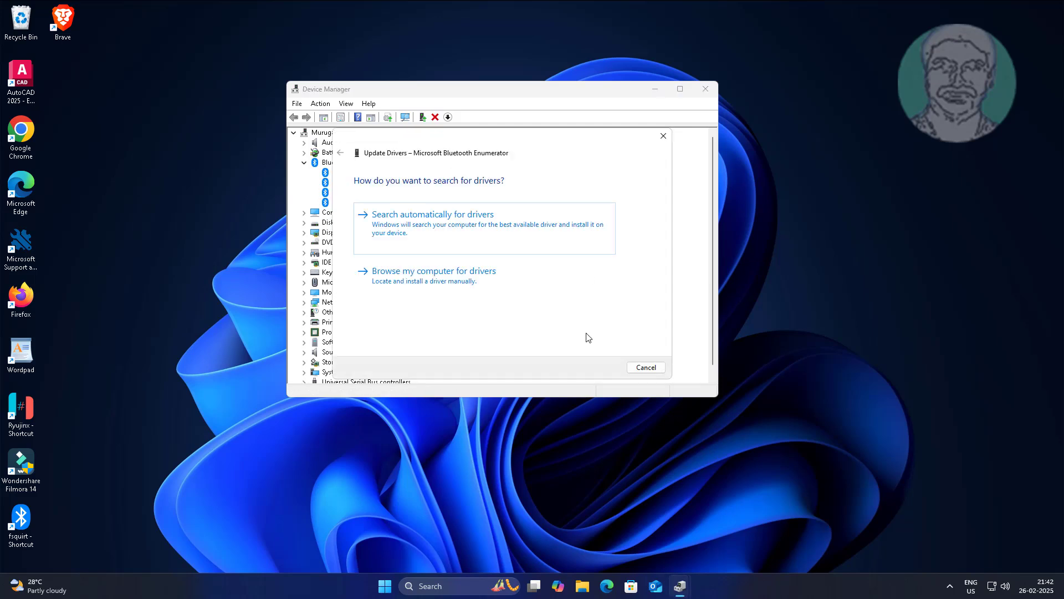
left_click(432, 239)
left_click(647, 367)
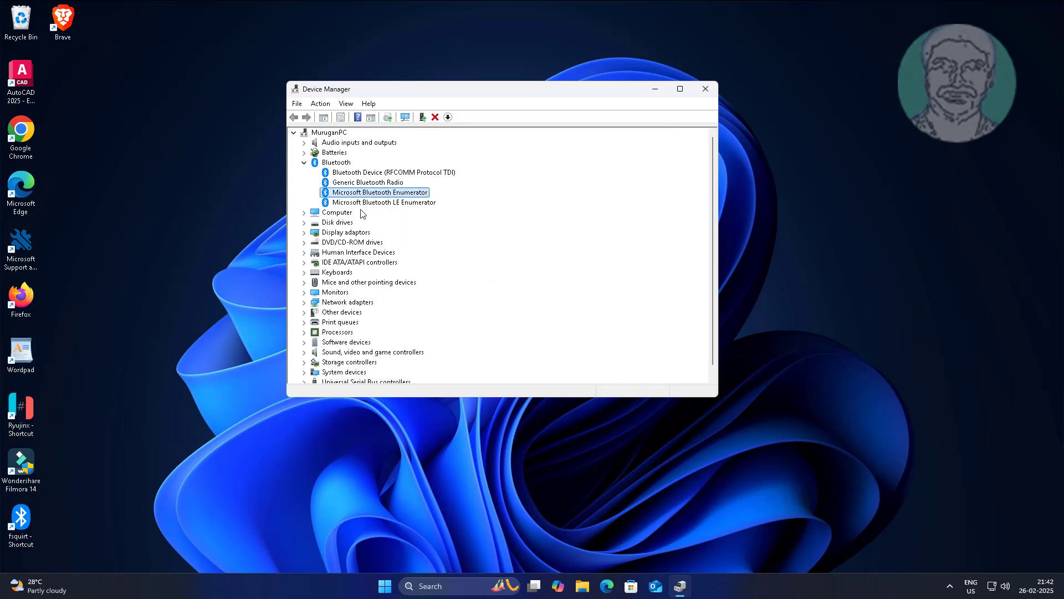
left_click(379, 204)
right_click(395, 202)
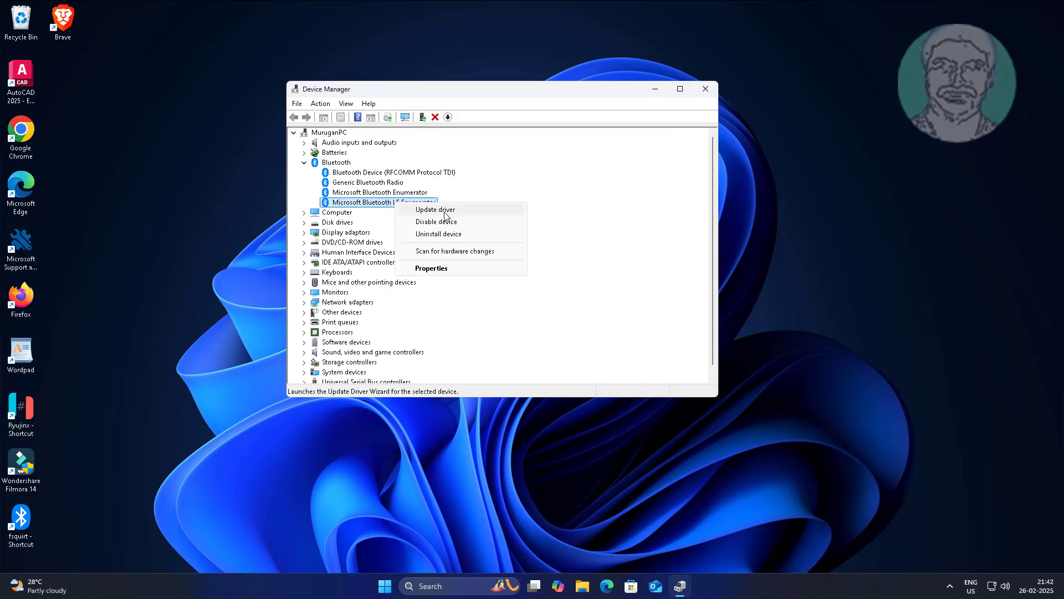
left_click(443, 211)
left_click(449, 227)
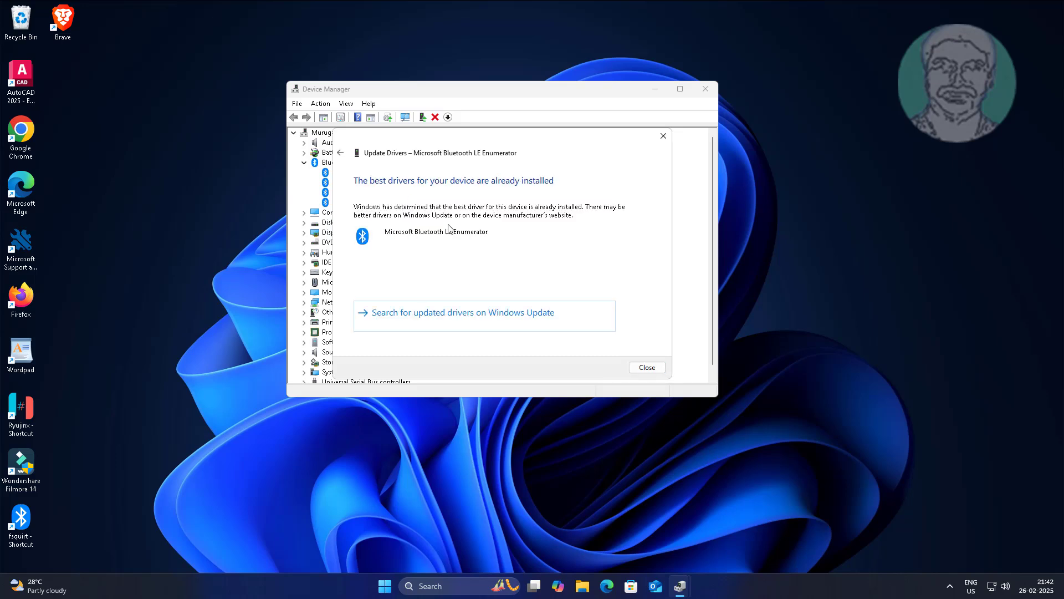
left_click(654, 367)
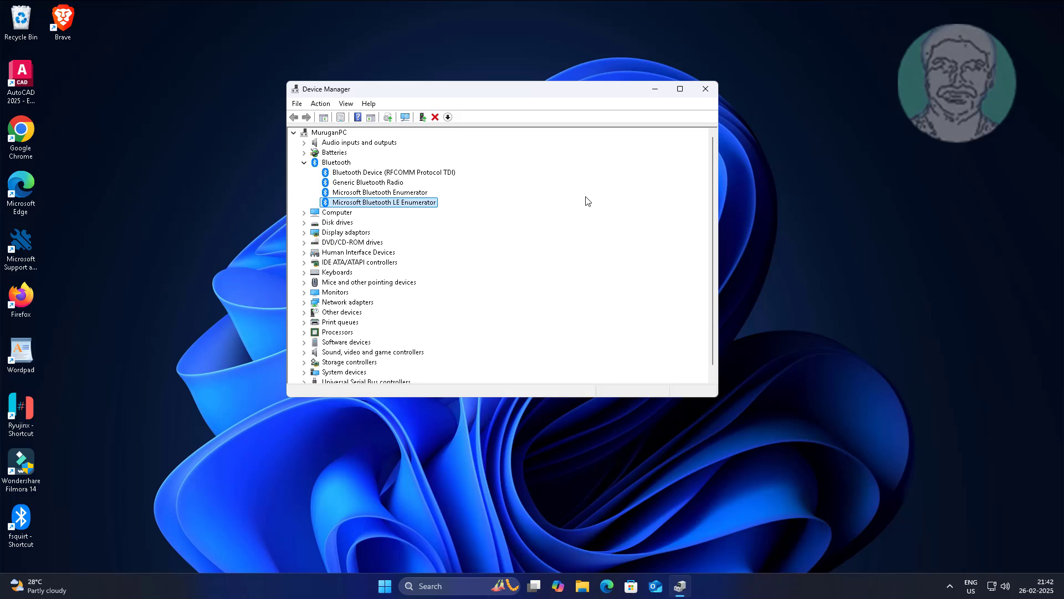
- Close Device Manager, open Services by searching 'service', and select Bluetooth Audio Gateway Service
left_click(705, 88)
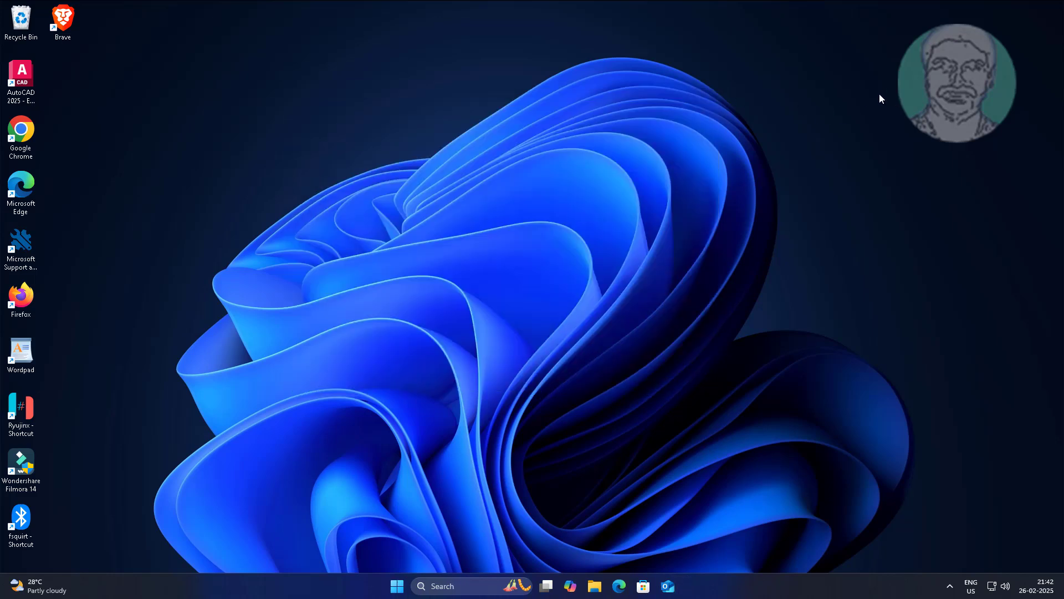
left_click(448, 588)
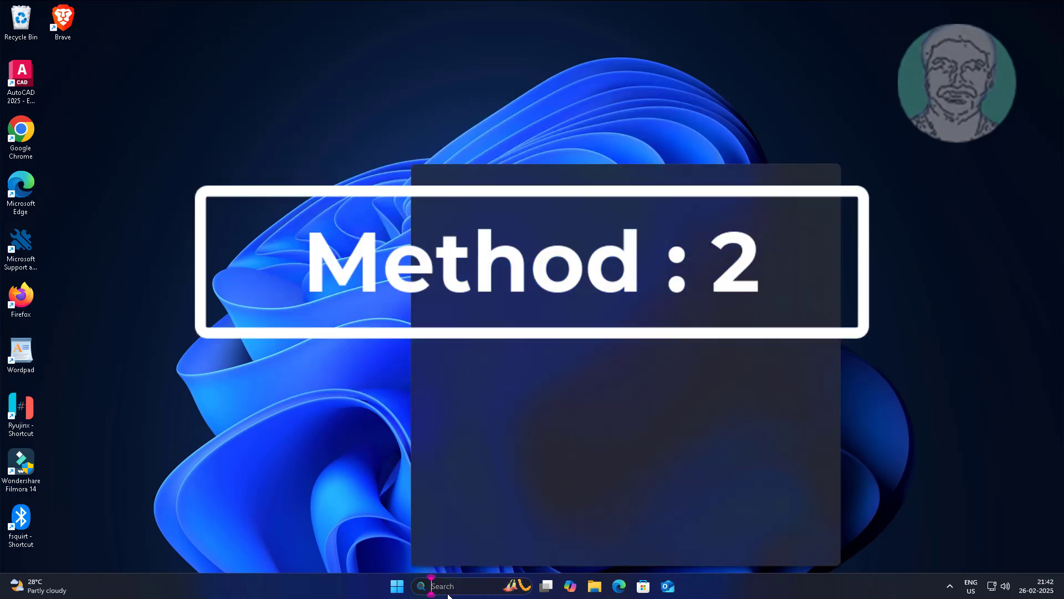
type("services")
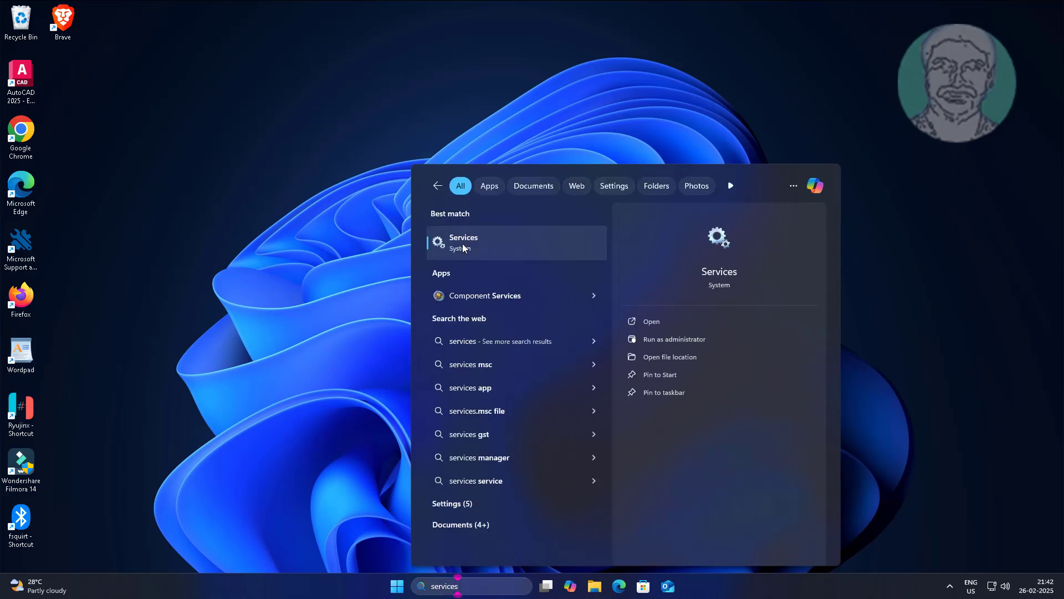
left_click(463, 243)
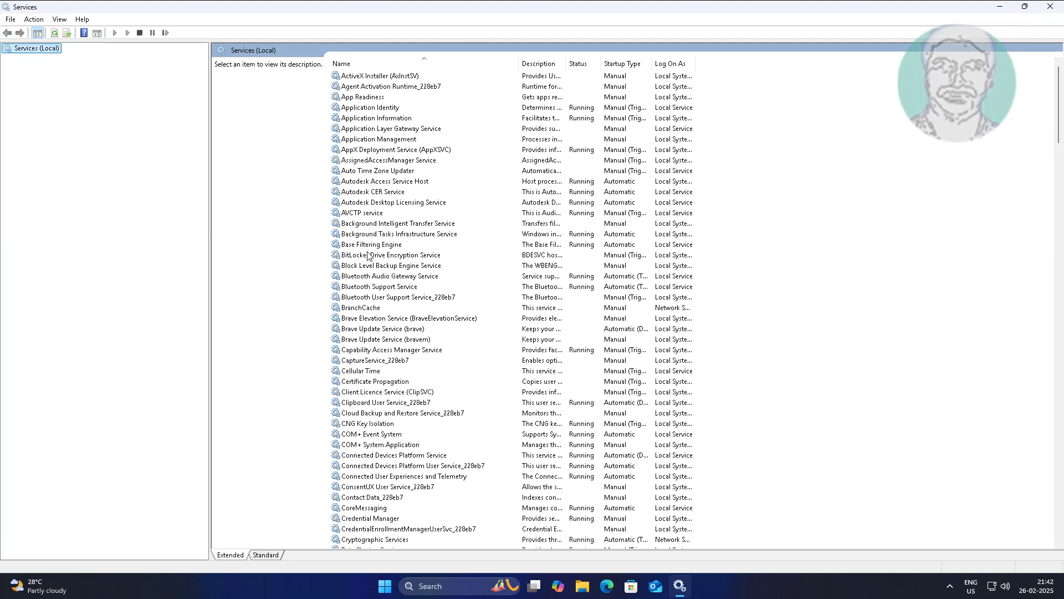
left_click(374, 277)
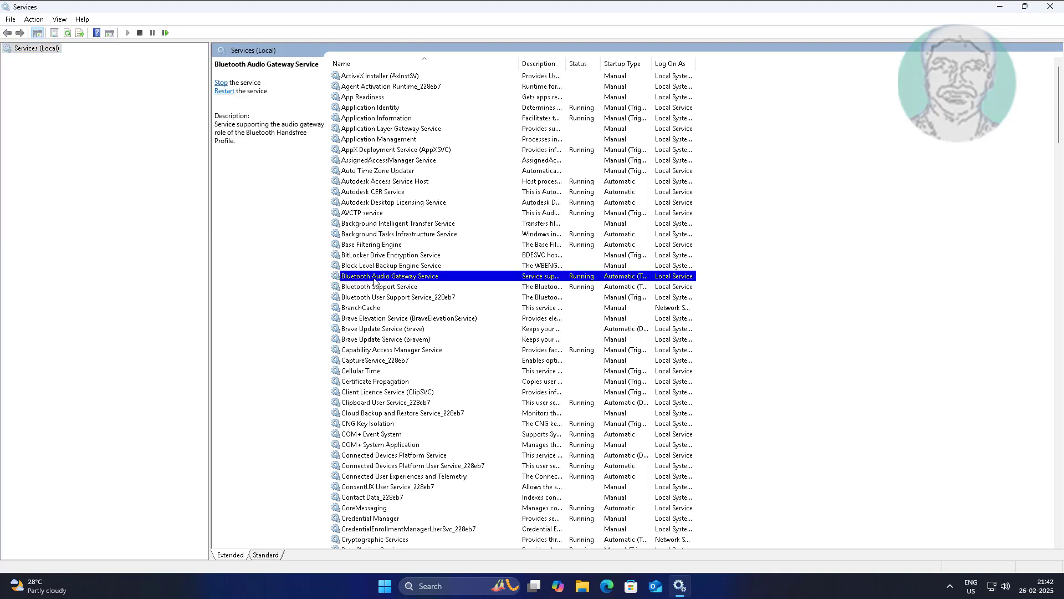
- Set Bluetooth Audio Gateway Service's startup type to Automatic, then restart the service
double_click(406, 280)
left_click(538, 280)
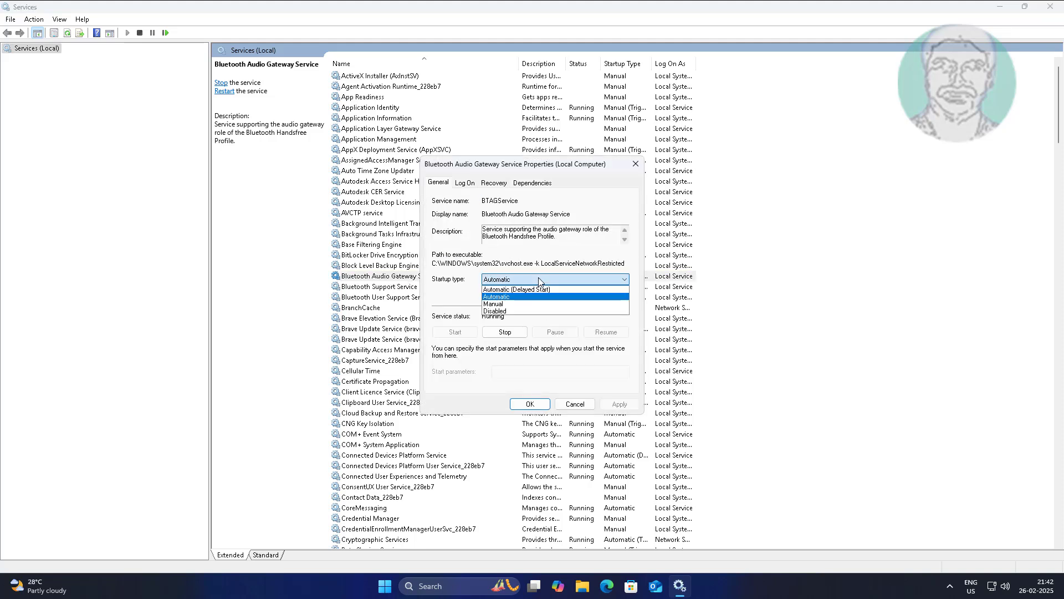
left_click(506, 297)
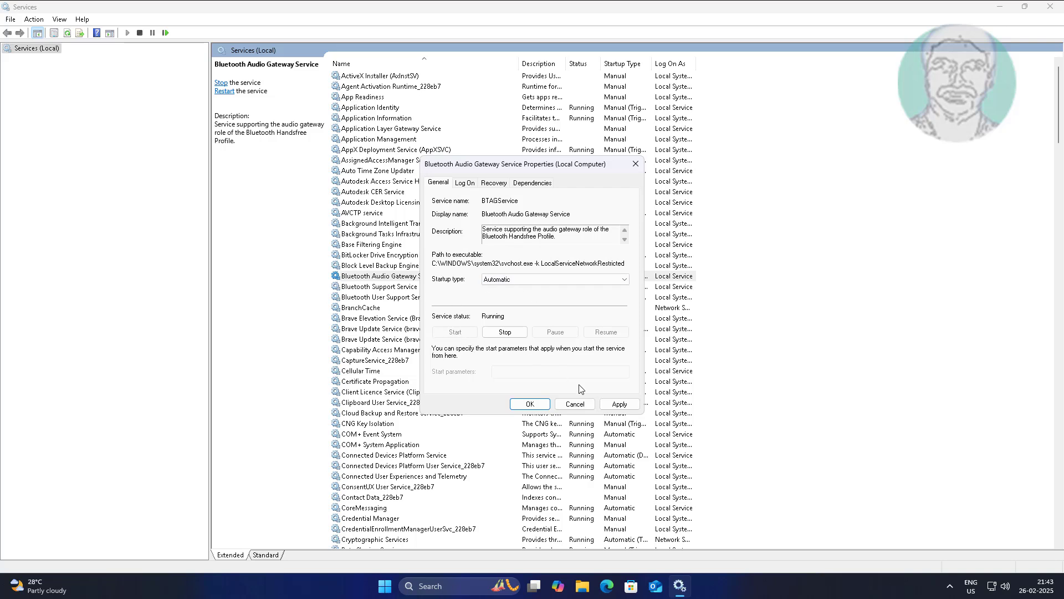
left_click(619, 403)
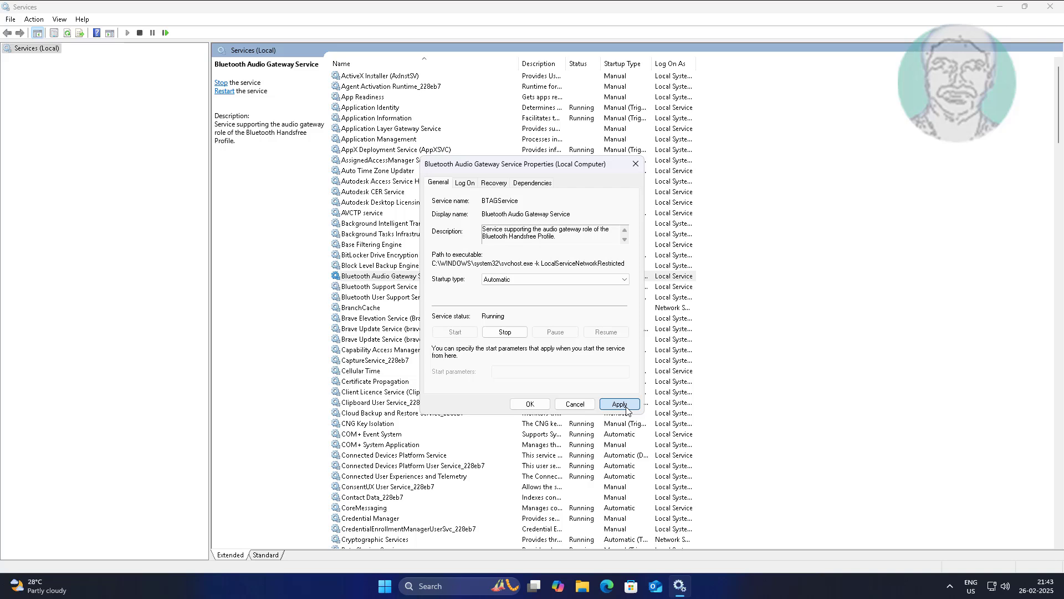
left_click(530, 403)
left_click(428, 277)
right_click(429, 277)
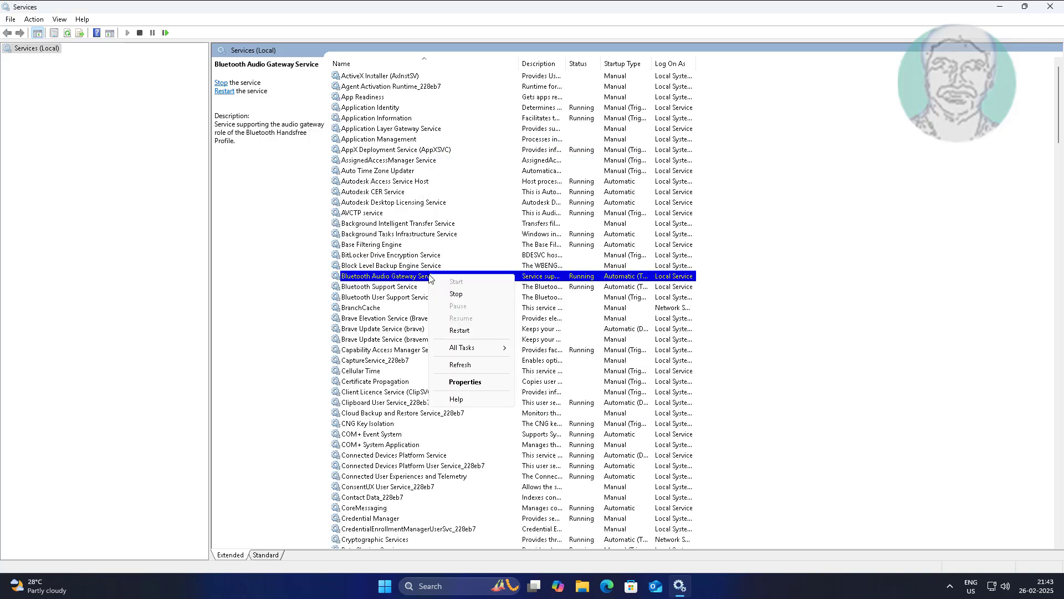
left_click(471, 337)
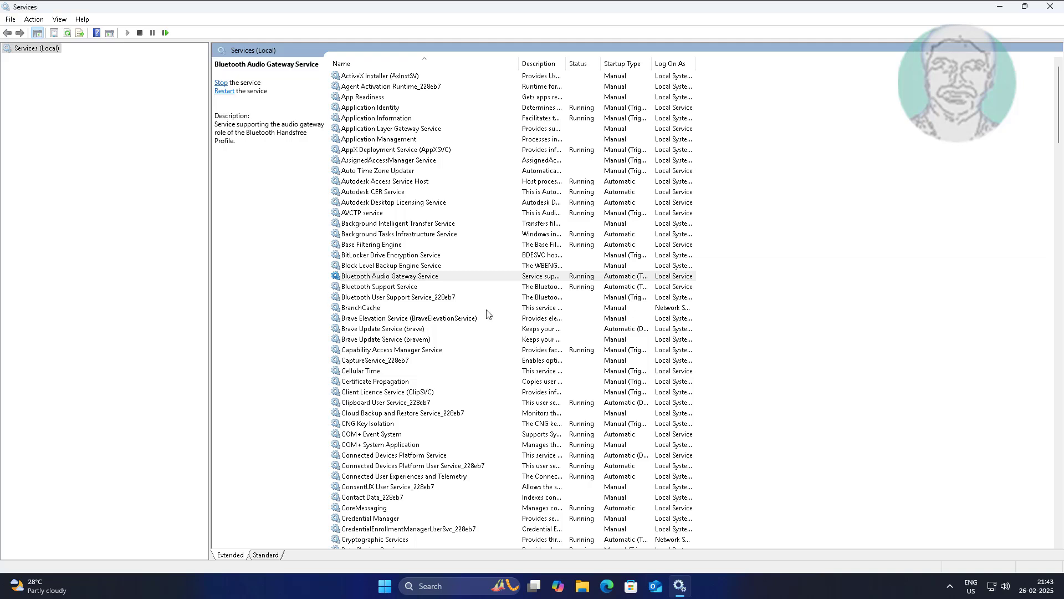
- Set the Bluetooth Support Service startup type to Automatic and apply it
left_click(402, 291)
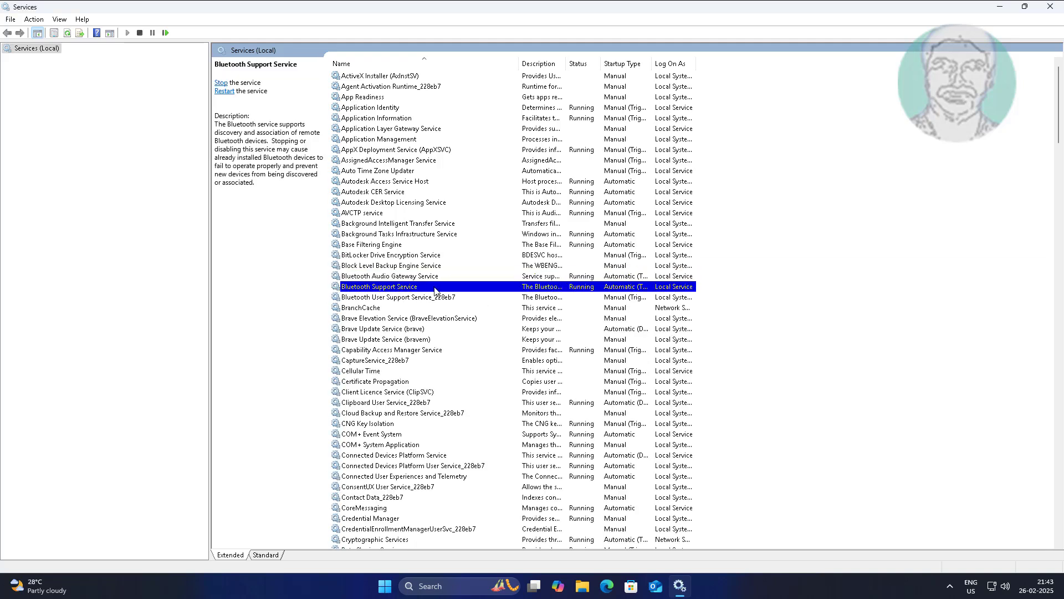
right_click(434, 289)
left_click(404, 289)
double_click(413, 288)
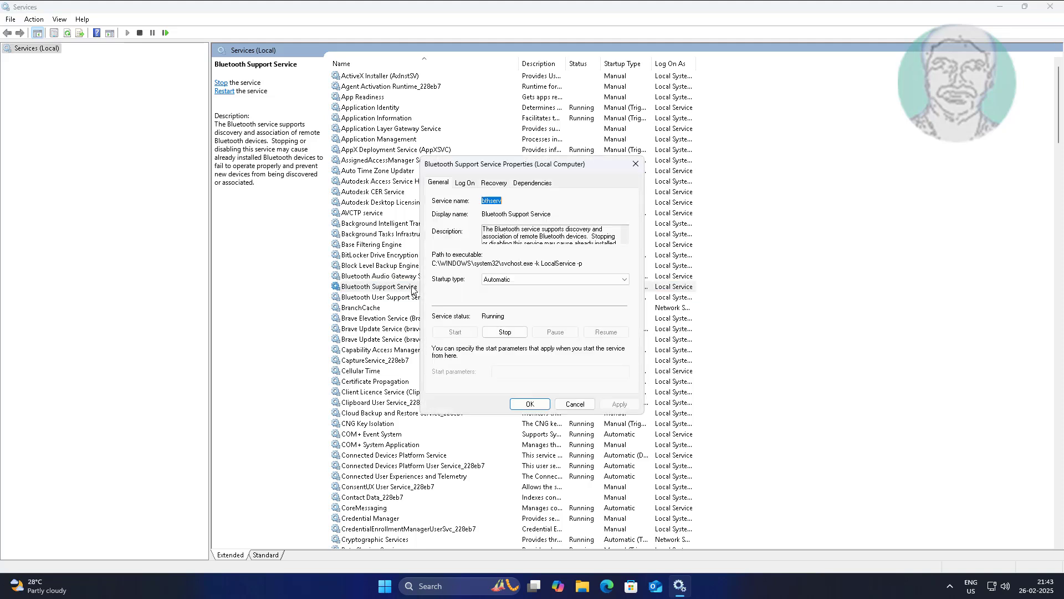
left_click(544, 279)
left_click(508, 297)
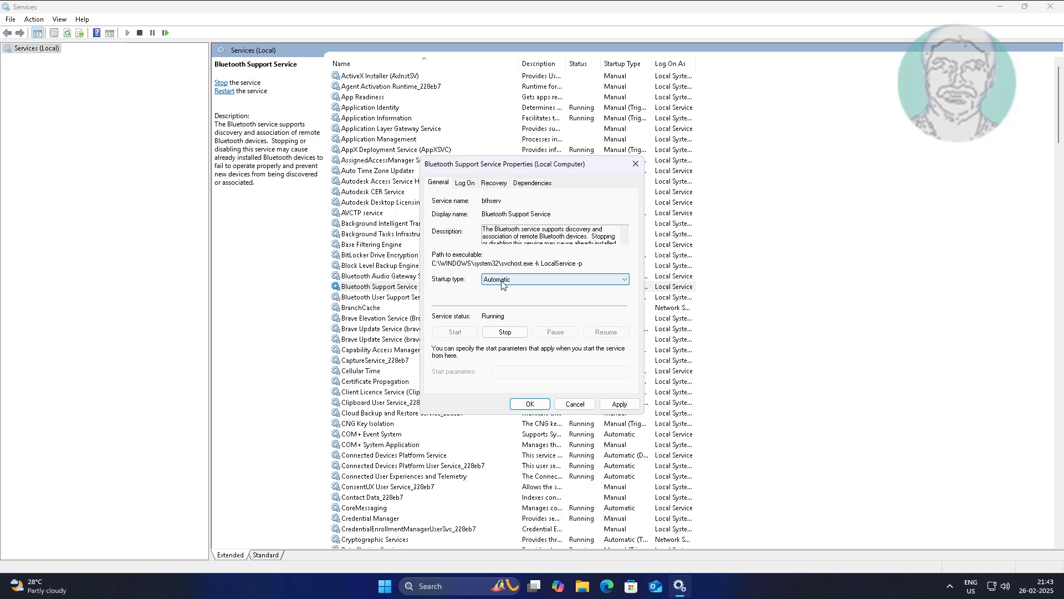
left_click(619, 404)
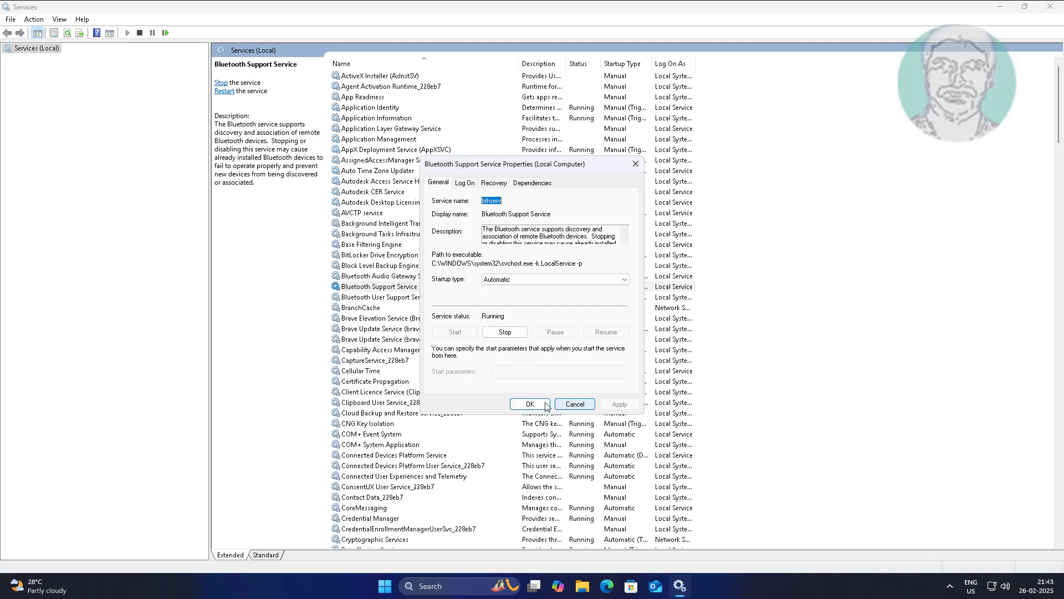
left_click(530, 403)
- Restart the Bluetooth Support Service, close Services, and launch Google Chrome
left_click(435, 288)
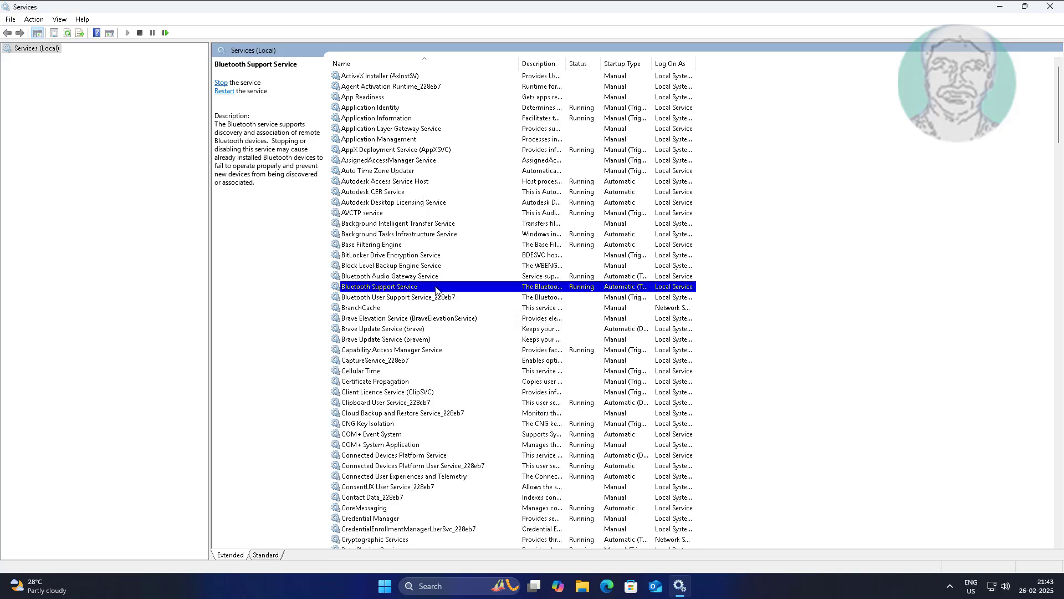
right_click(433, 288)
left_click(480, 345)
left_click(1050, 6)
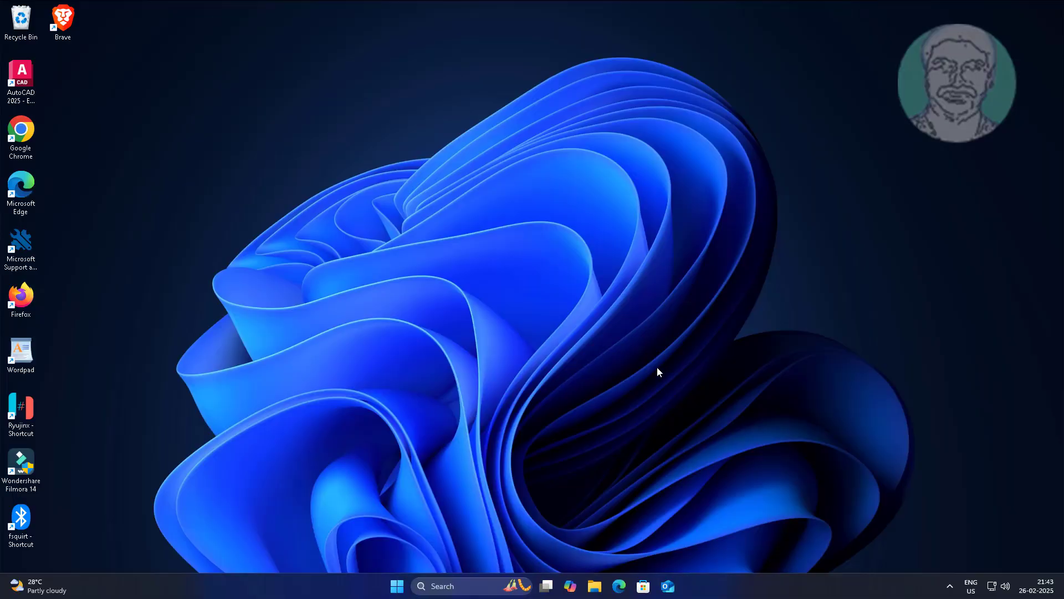
double_click(20, 133)
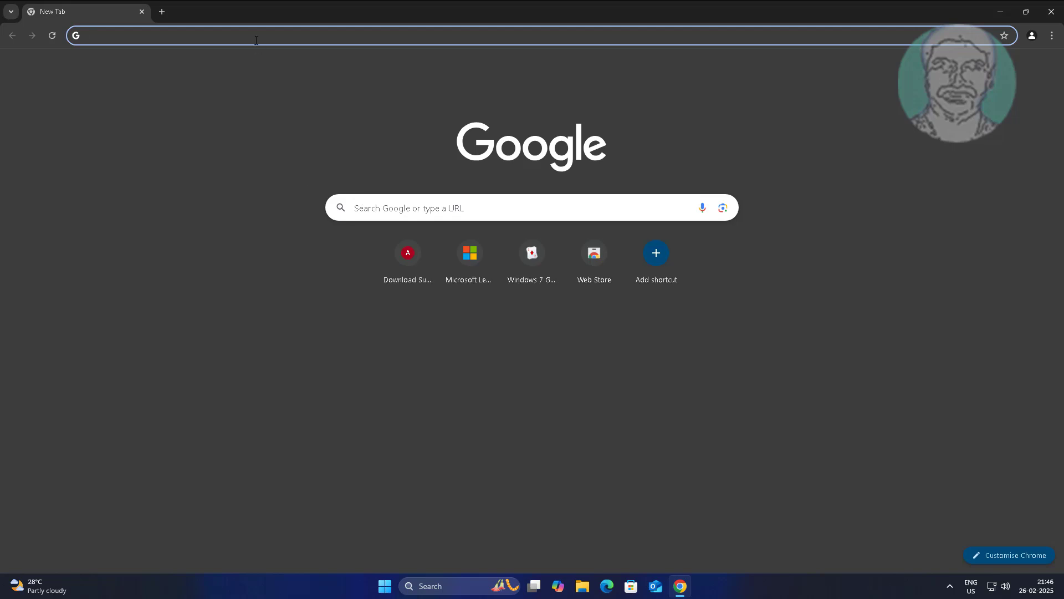
- Search Google for 'tp link bluetooth driver' from Chrome's new tab
left_click(254, 36)
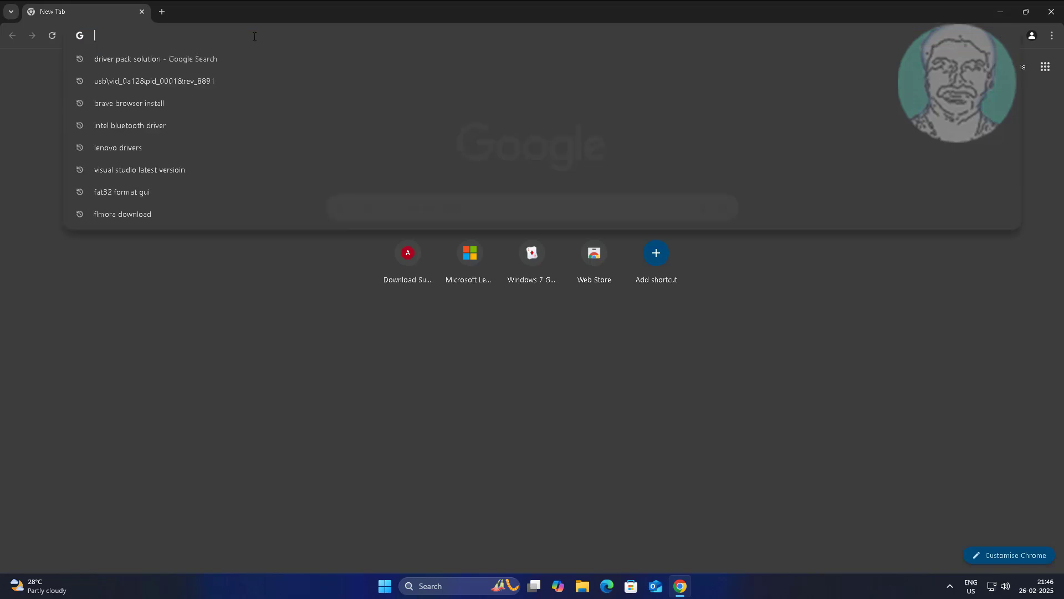
type("tp link ")
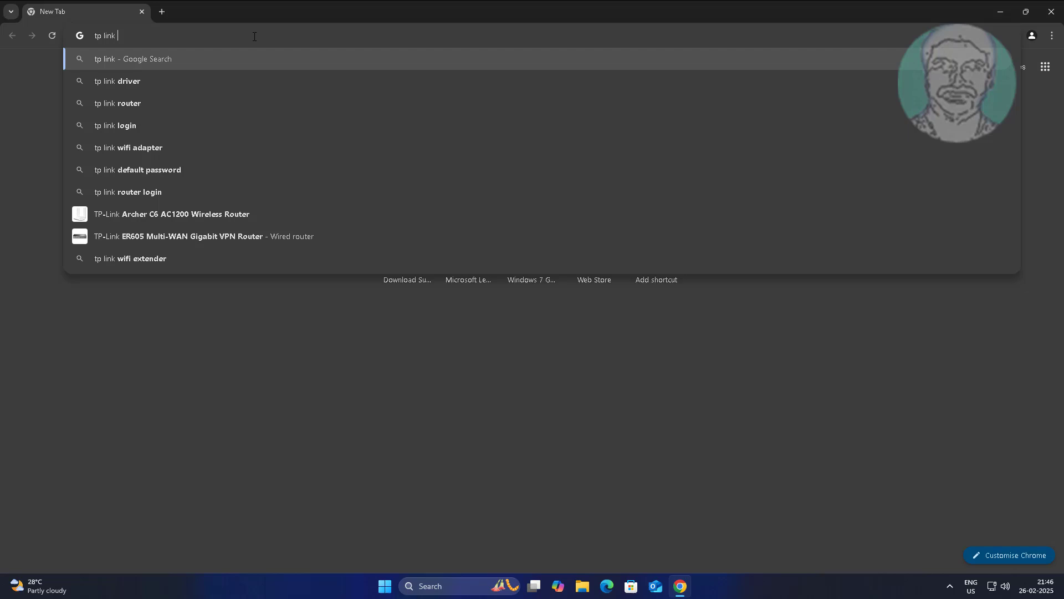
type("bluetooth driver")
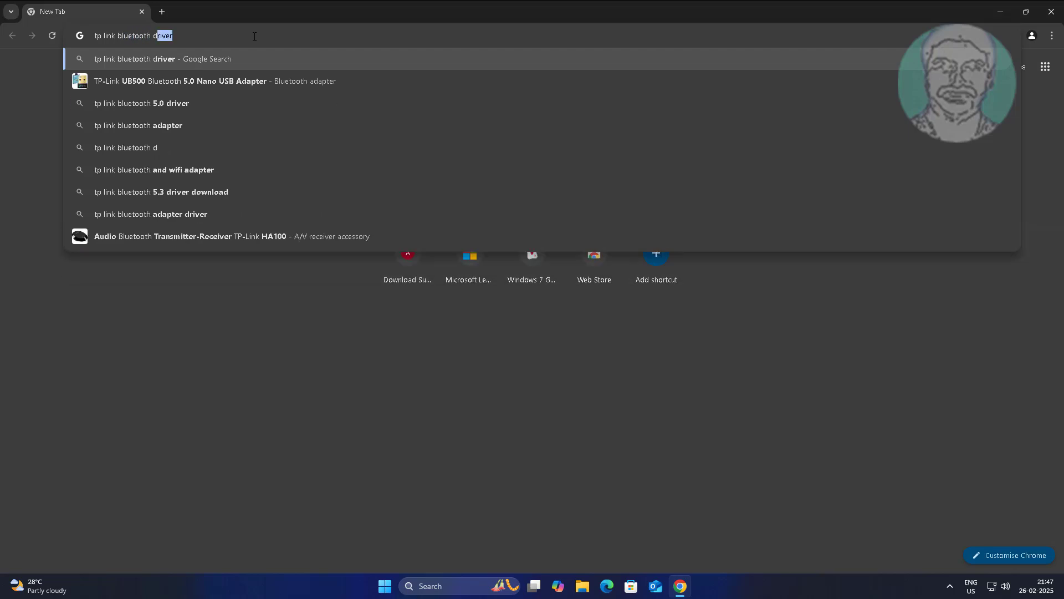
key("Return")
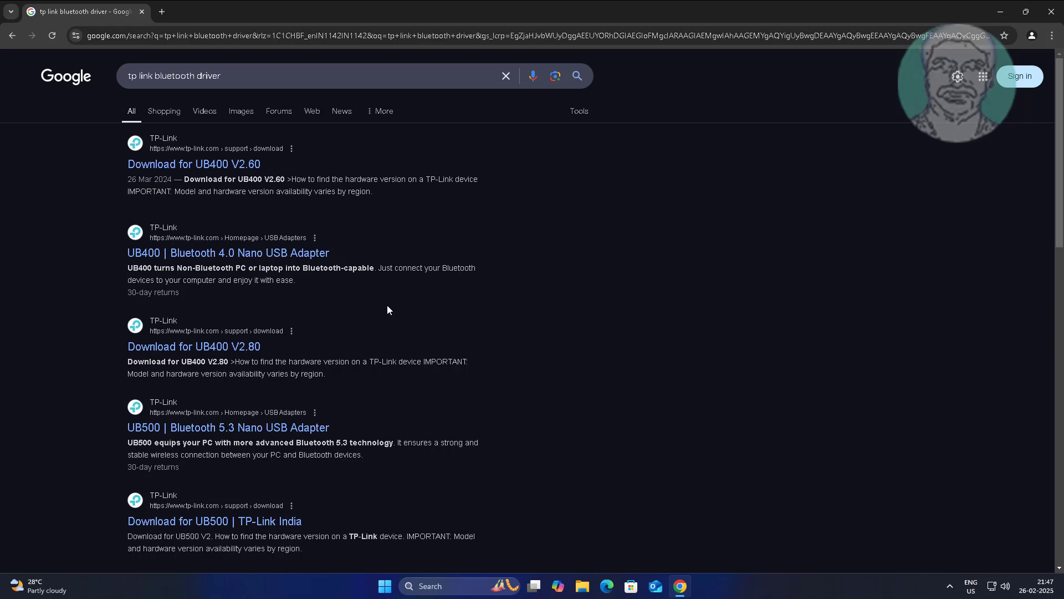
- Open the TP-Link UB400 V2.60 download page, dismiss the region and cookie popups, and find the Driver section
left_click(230, 164)
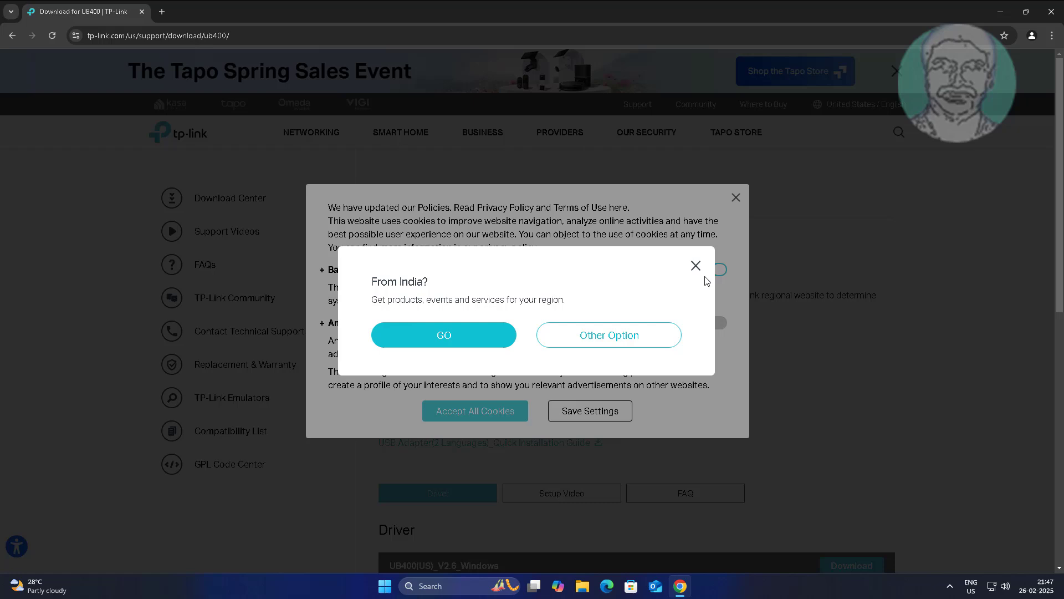
left_click(702, 268)
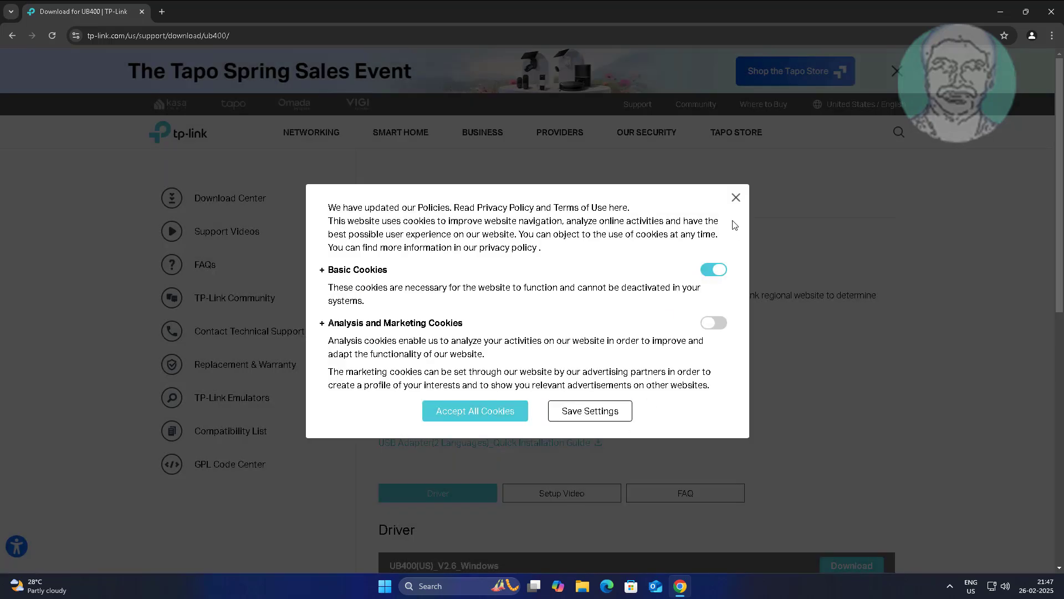
left_click(736, 198)
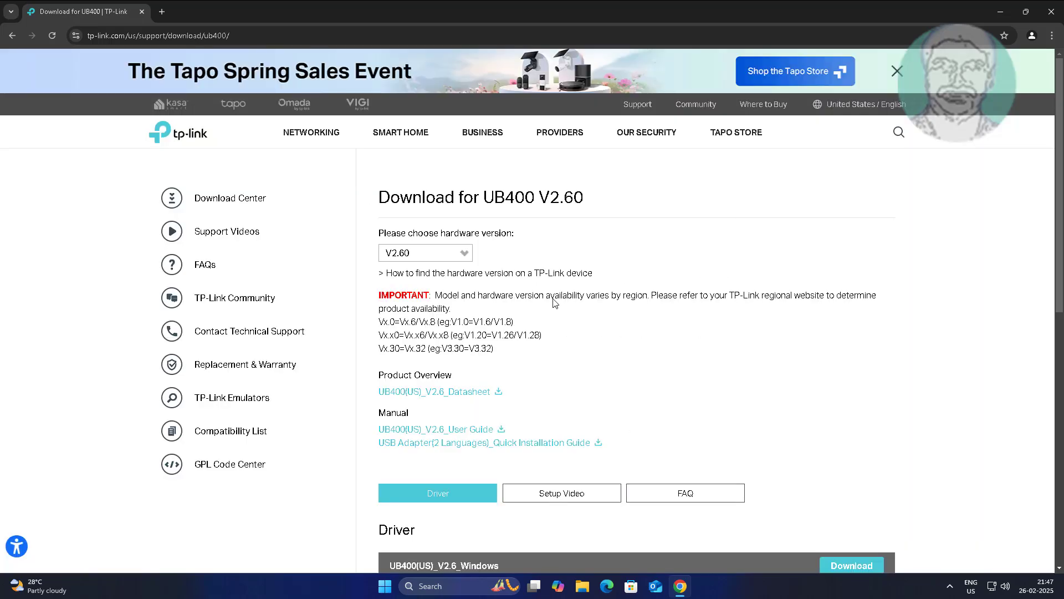
scroll(583, 230, "down", 2)
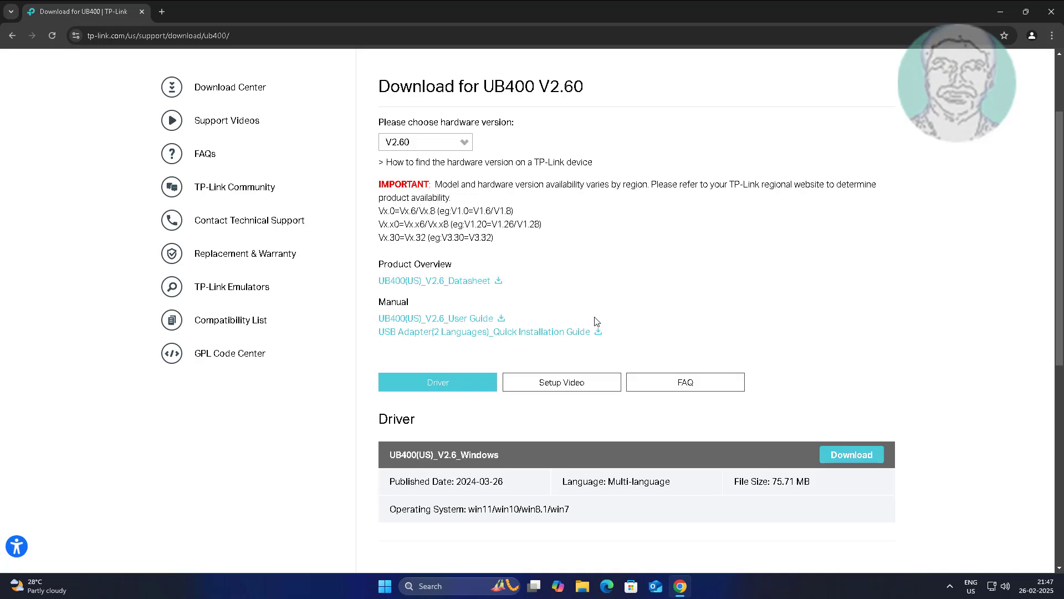
scroll(596, 322, "down", 3)
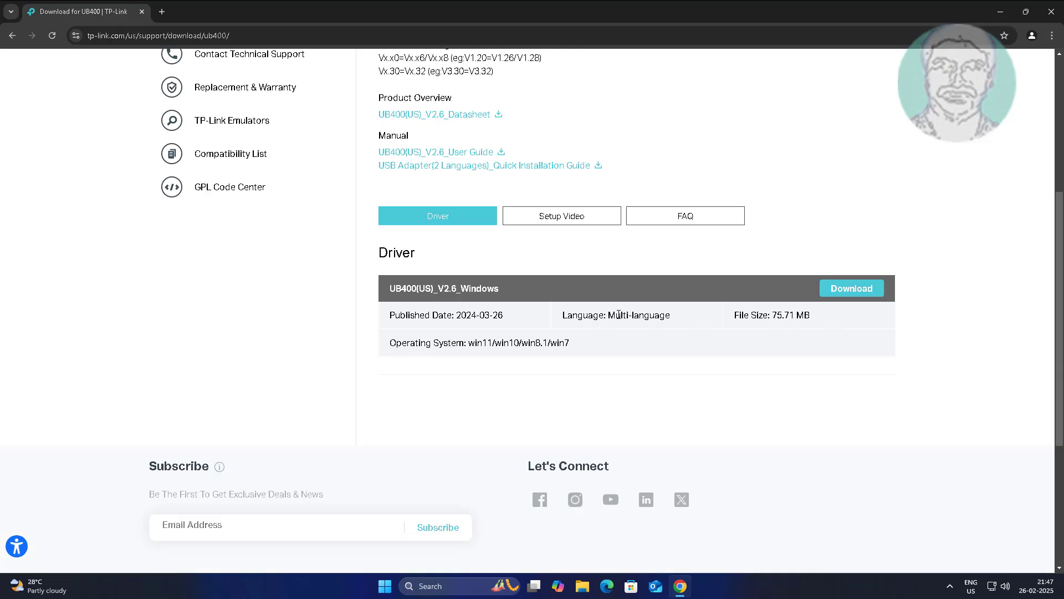
left_click_drag(383, 253, 444, 256)
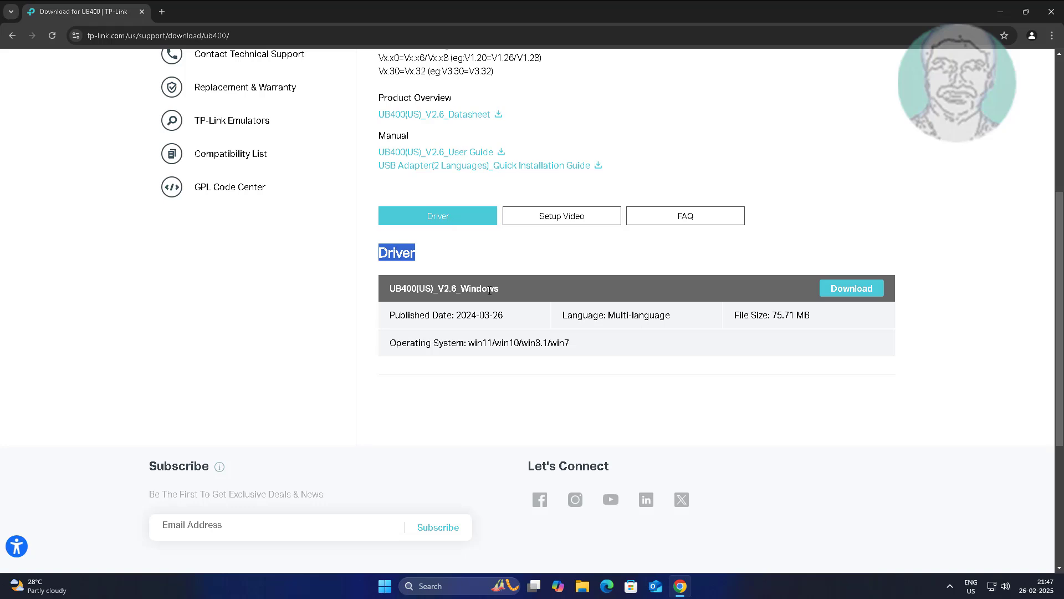
- Download the UB400(US)_V2.6_Windows driver and show the zip in its folder
left_click(872, 295)
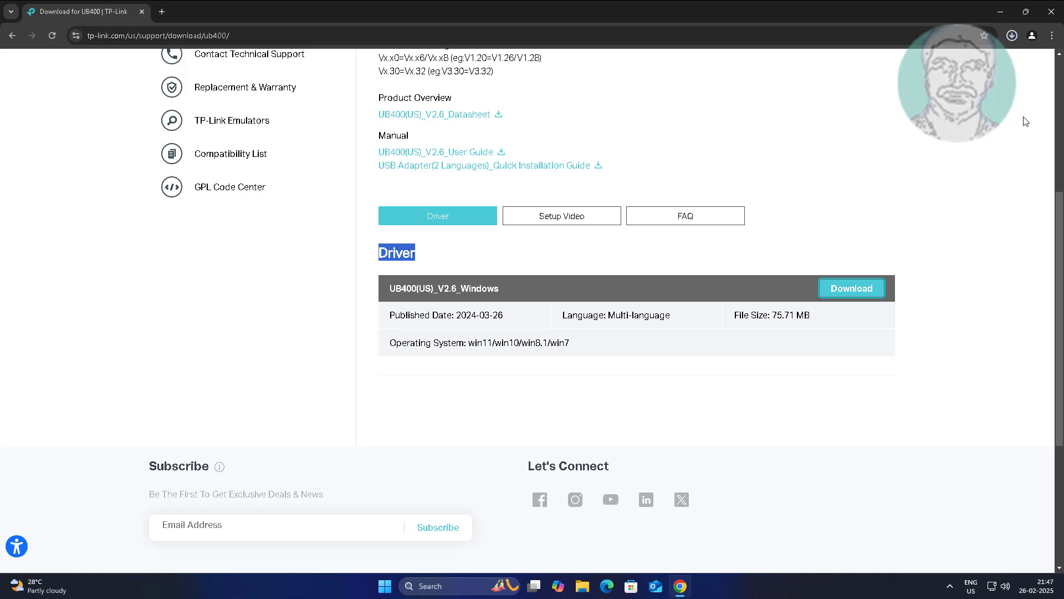
left_click(1011, 35)
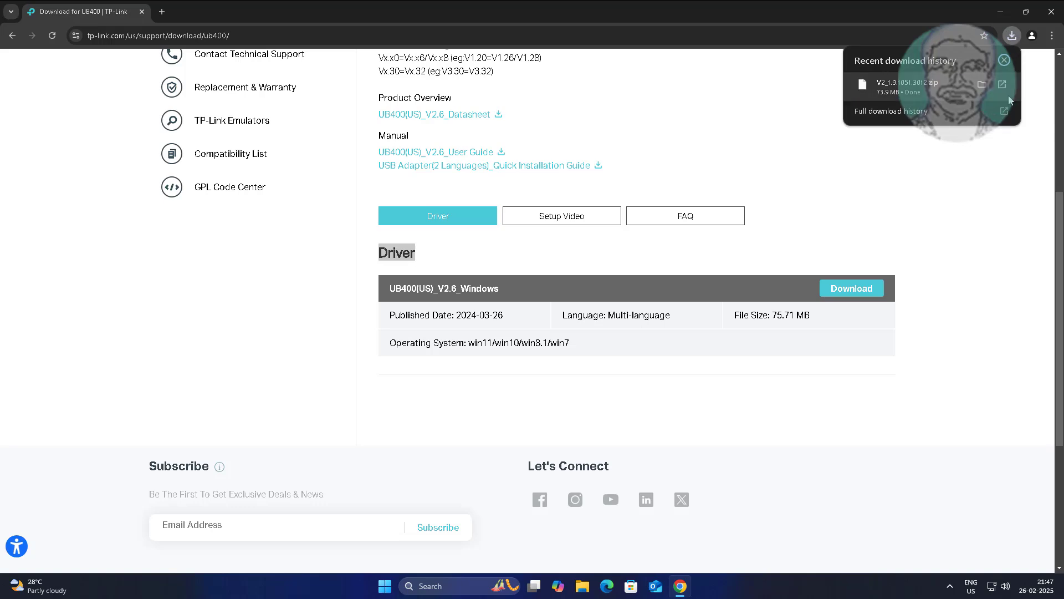
left_click(982, 85)
- Extract V2_1.9.1051.3012.zip with WinRAR into V2_1.9.1051.3012 and open its inner setup folder
left_click(1000, 12)
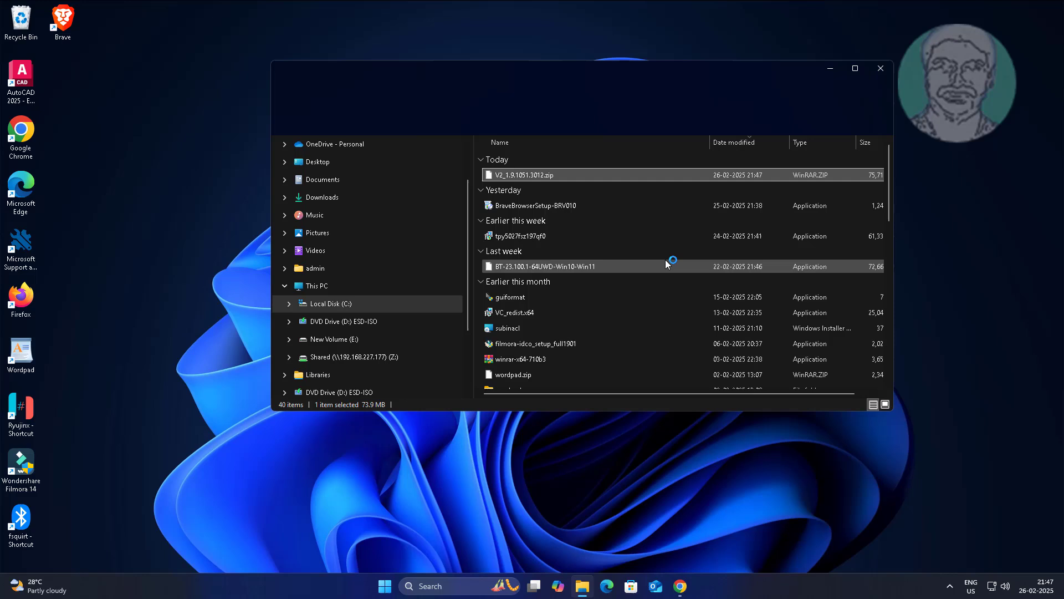
right_click(551, 177)
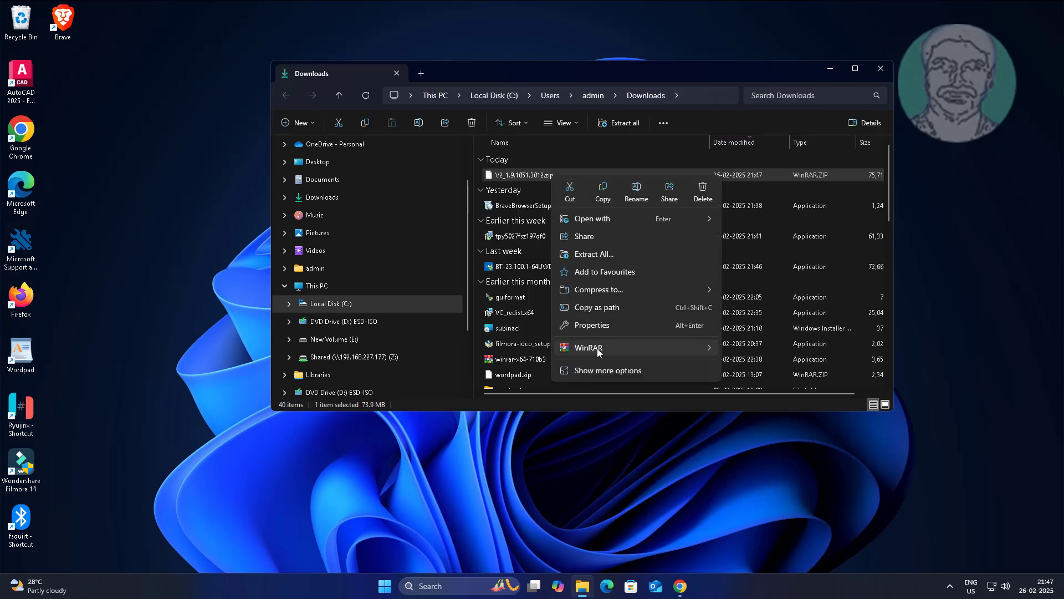
mouse_move(597, 348)
left_click(799, 387)
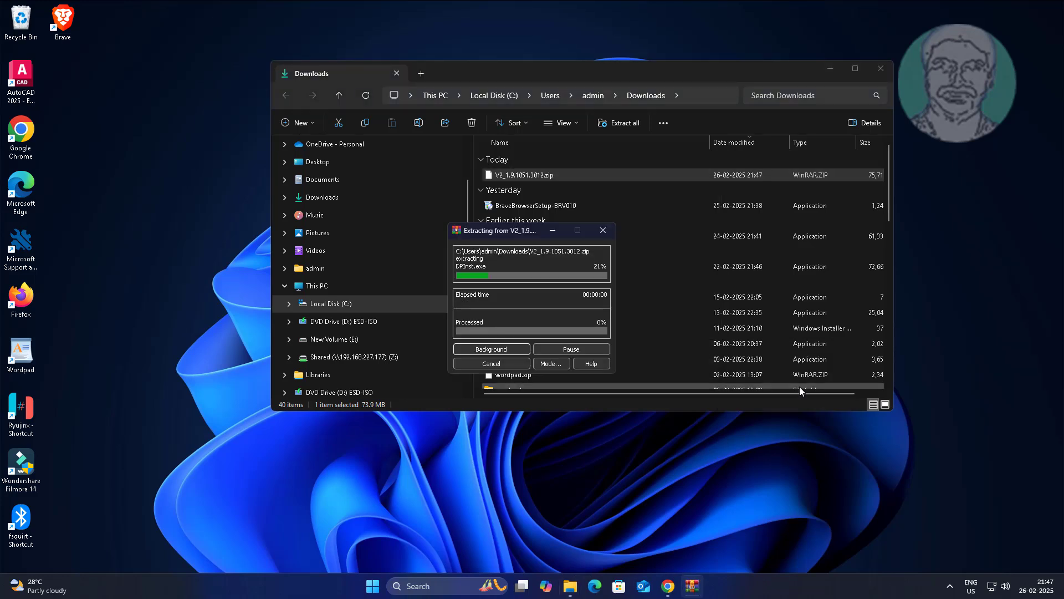
double_click(535, 192)
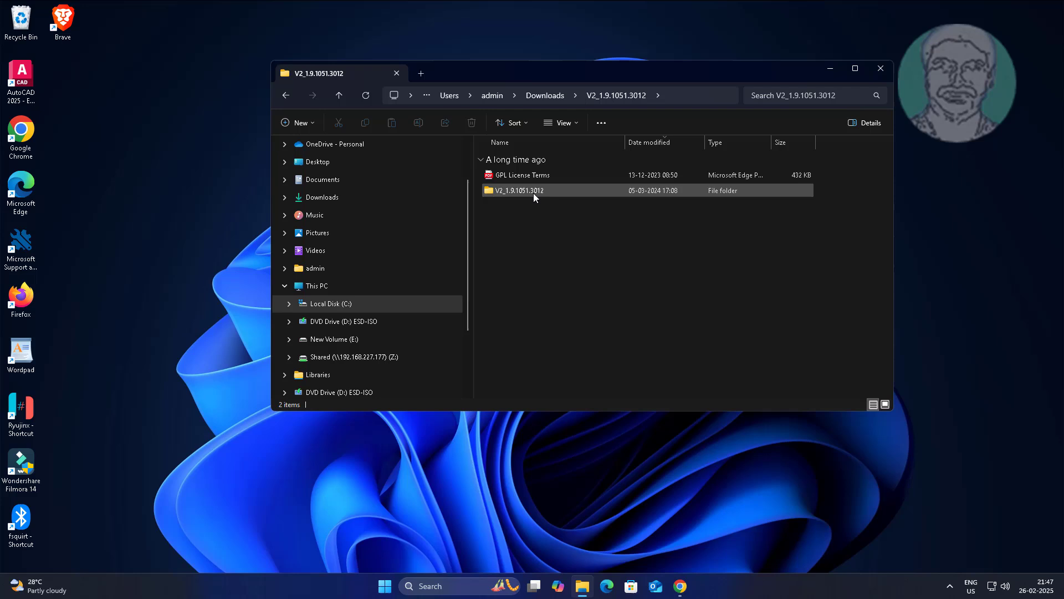
double_click(533, 191)
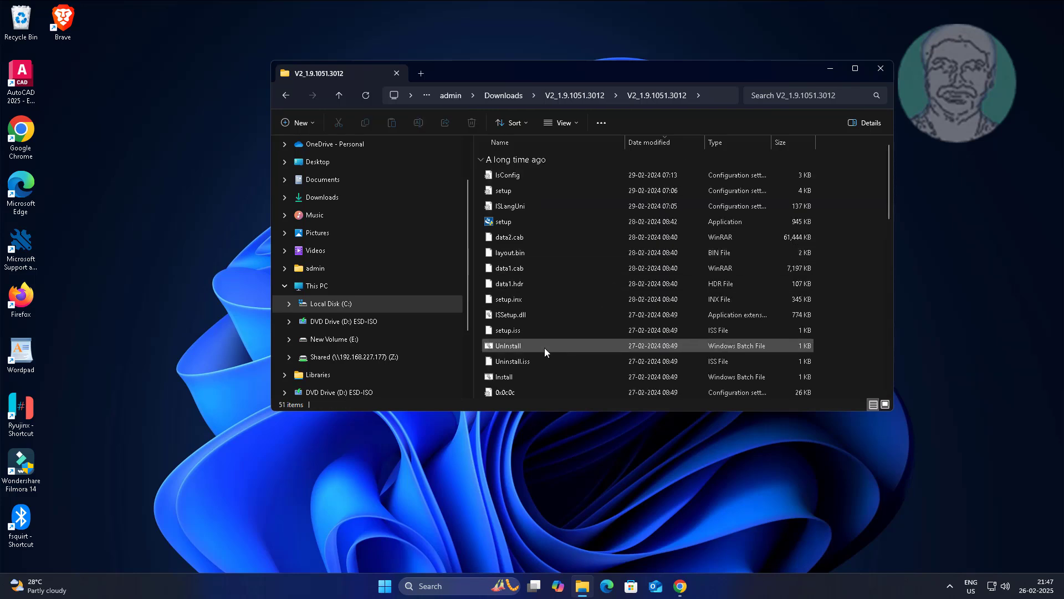
- Run setup to install the TP-Link Bluetooth Driver, then finish with 'Yes, restart now'
double_click(513, 221)
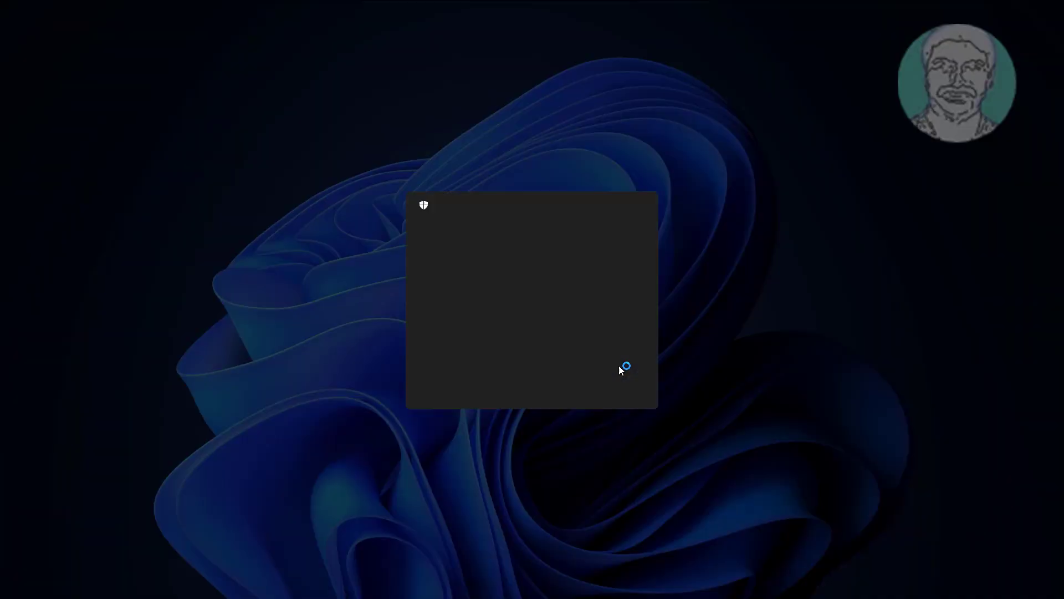
left_click(475, 385)
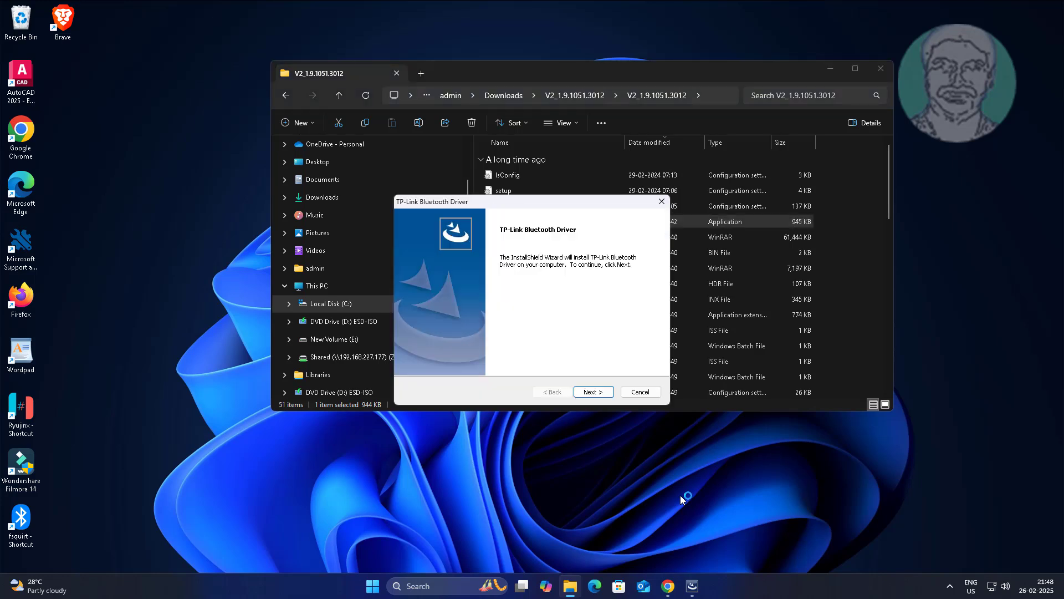
left_click(588, 392)
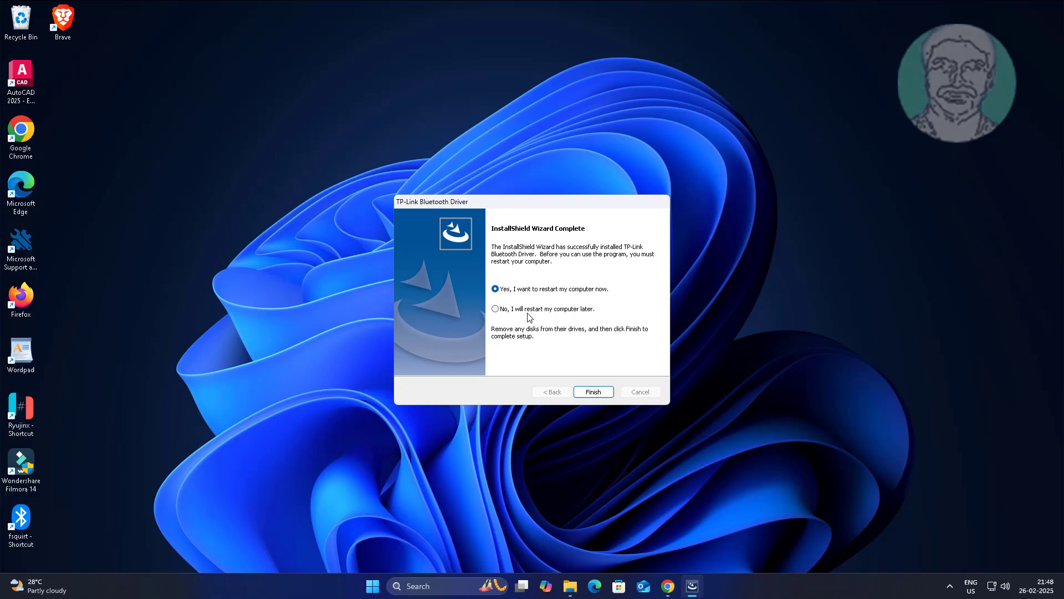
left_click(590, 394)
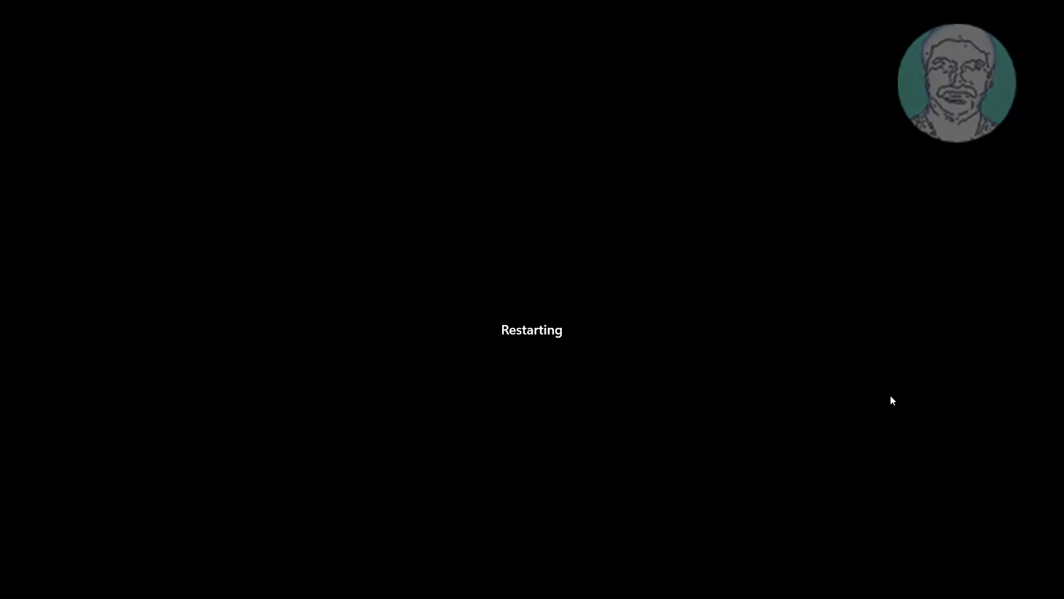